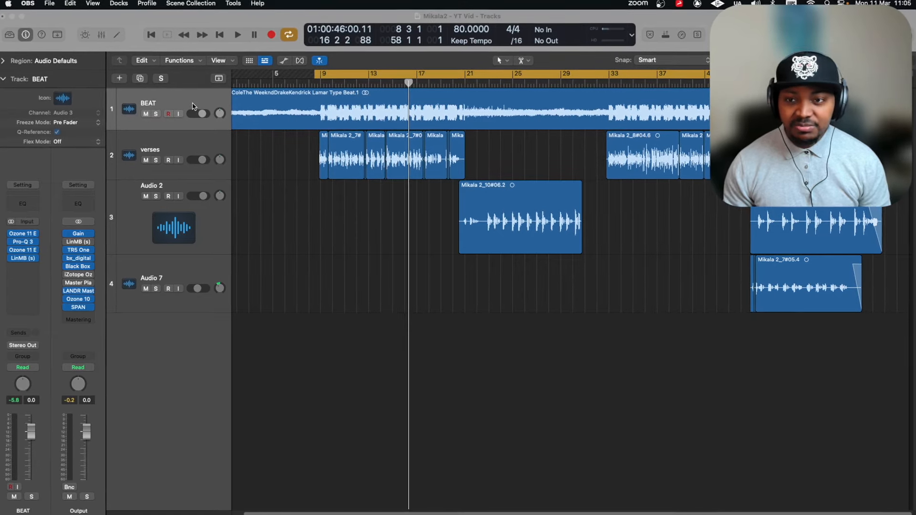
Switch between the verses and BEAT tracks to review their channel strips, and bypass their insert plug-ins.
{"action": "left_click", "coordinate": [205, 143]}
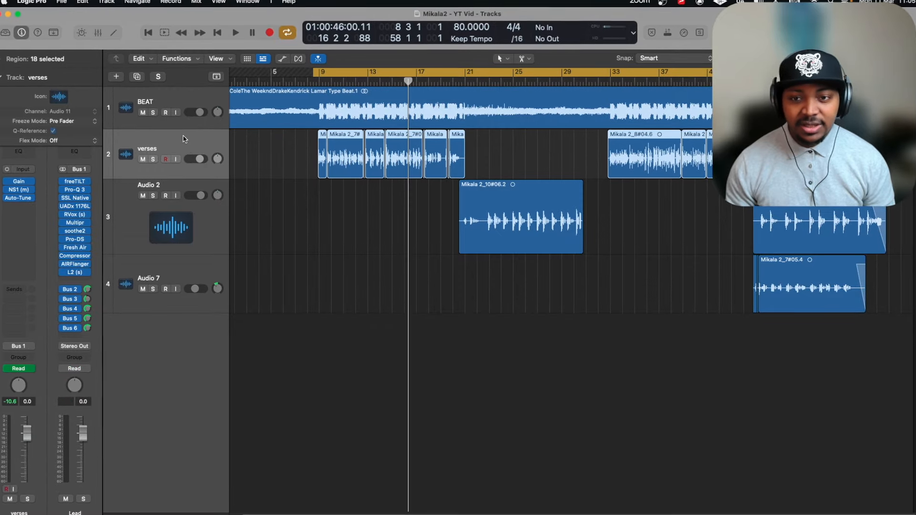
{"action": "left_click", "coordinate": [192, 106]}
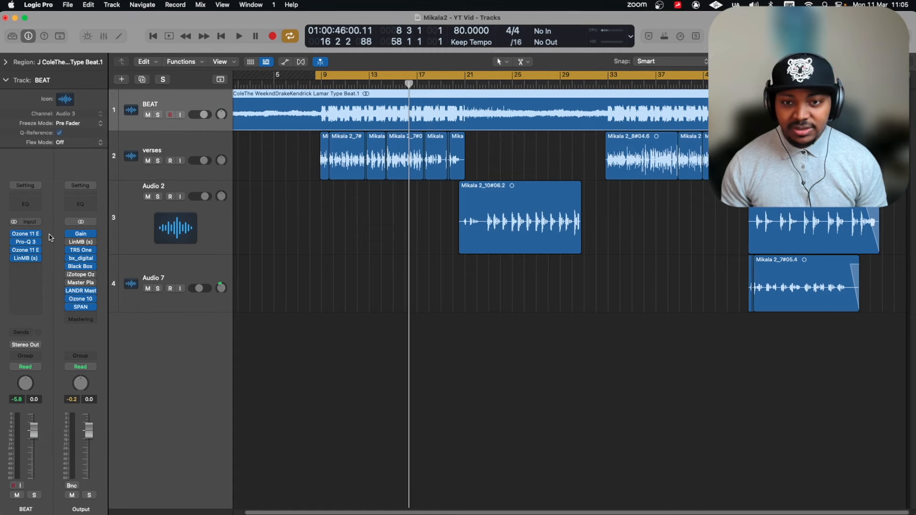
{"action": "left_click", "coordinate": [172, 148]}
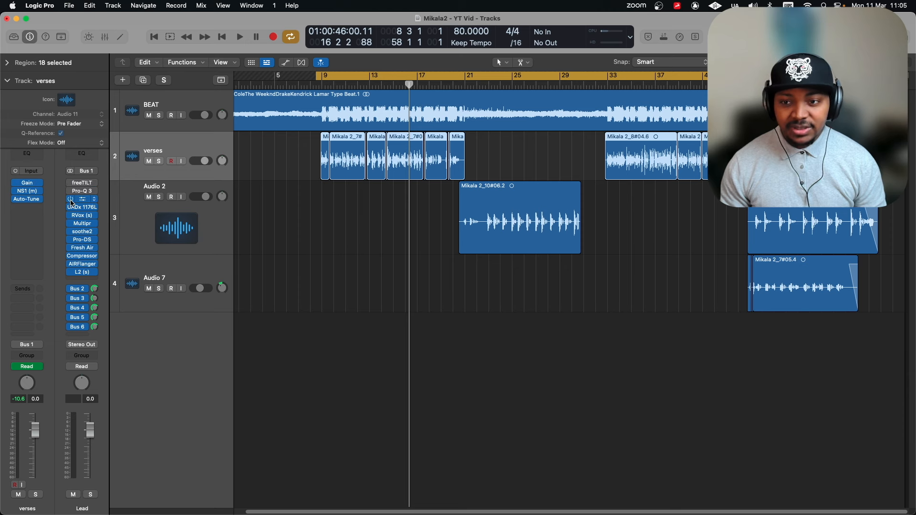
{"action": "left_click", "coordinate": [150, 105]}
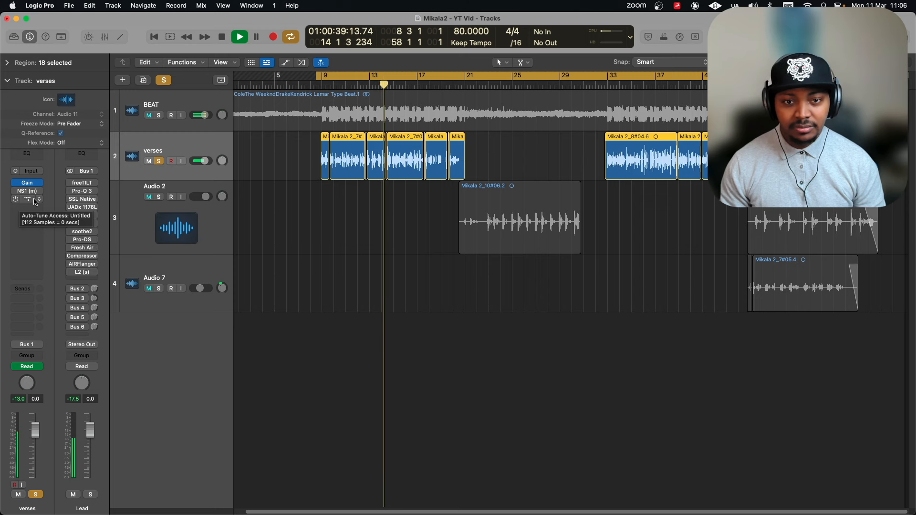
Stop playback and move the solo from the verses track to the BEAT track.
{"action": "key", "text": "space"}
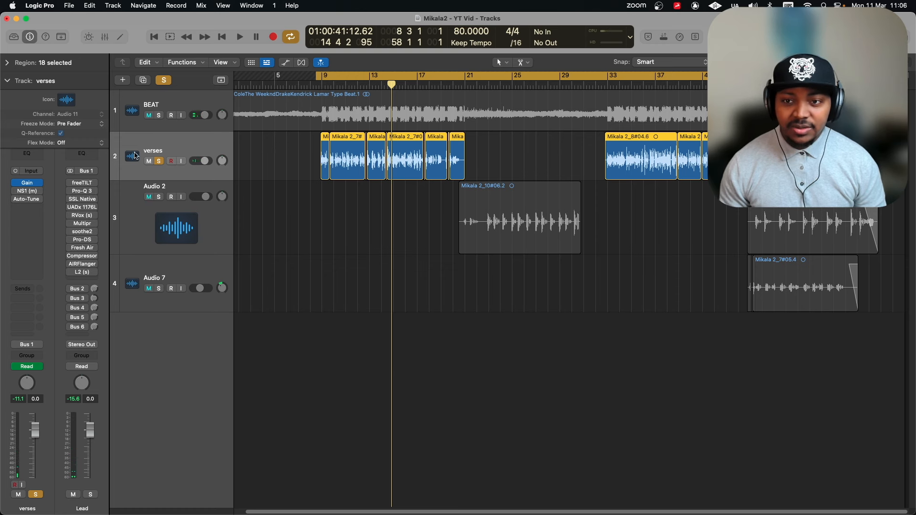
{"action": "left_click", "coordinate": [159, 161]}
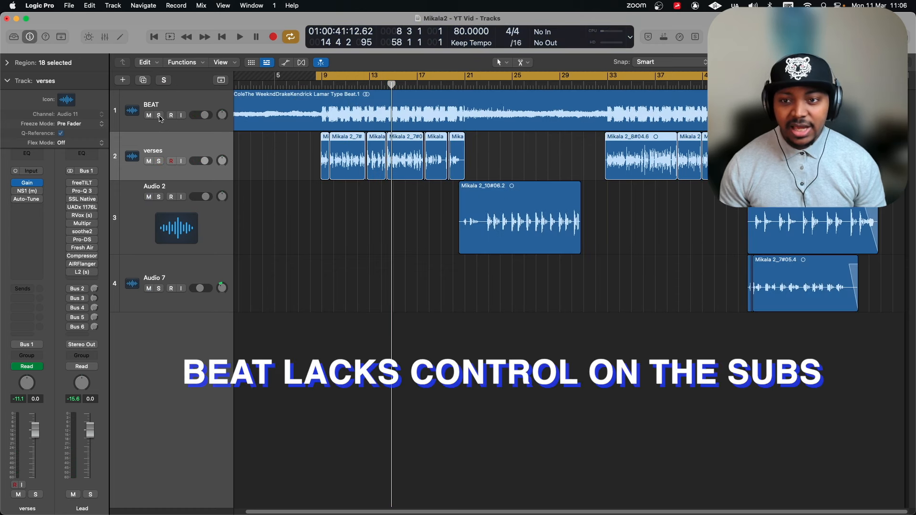
{"action": "left_click", "coordinate": [159, 115]}
{"action": "left_click", "coordinate": [171, 109]}
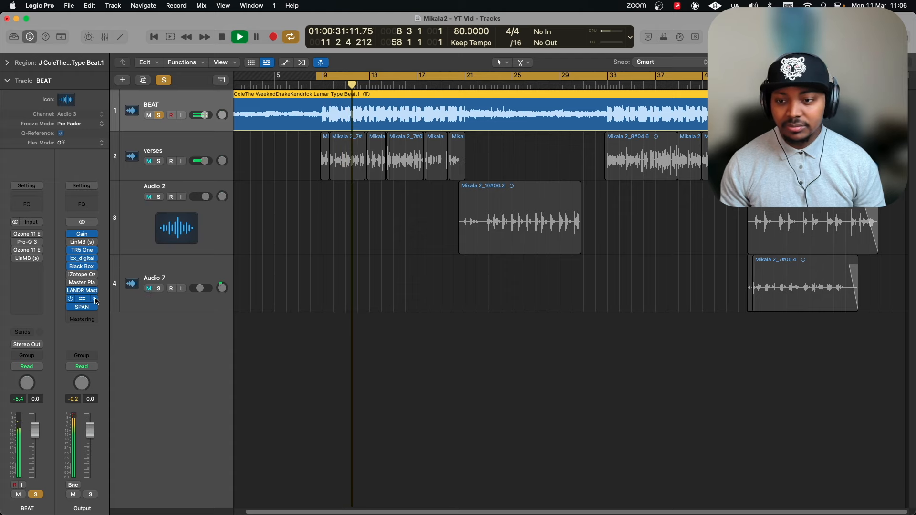
Inspect the soloed beat's low-end spectrum in the Output channel's SPAN analyzer, and close it after stopping playback.
{"action": "left_click", "coordinate": [81, 306]}
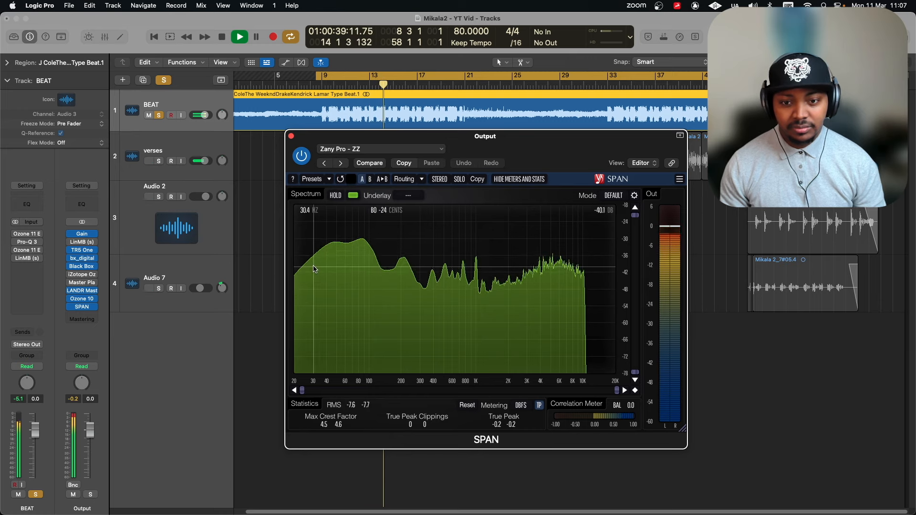
{"action": "key", "text": "space"}
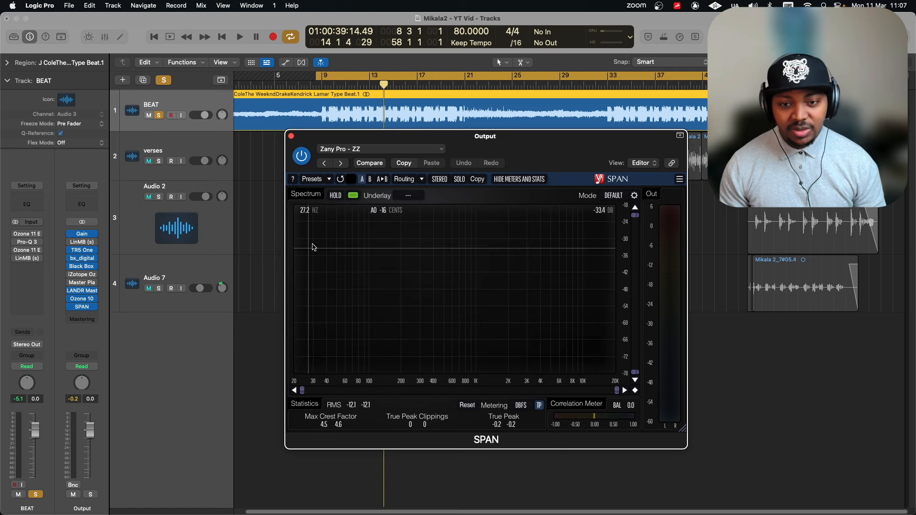
{"action": "left_click", "coordinate": [291, 137]}
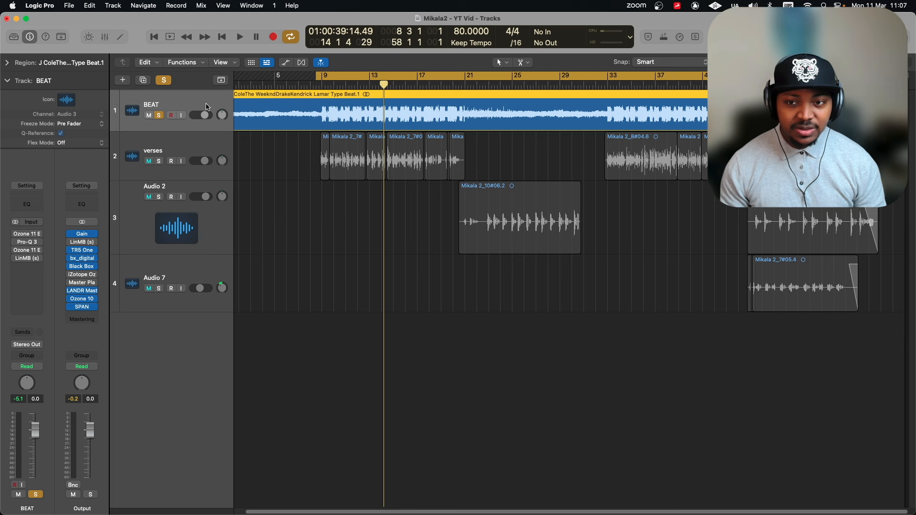
Switch the solo from BEAT to the verses track and audition the vocals through the active Lead bus plug-in chain.
{"action": "left_click", "coordinate": [187, 139]}
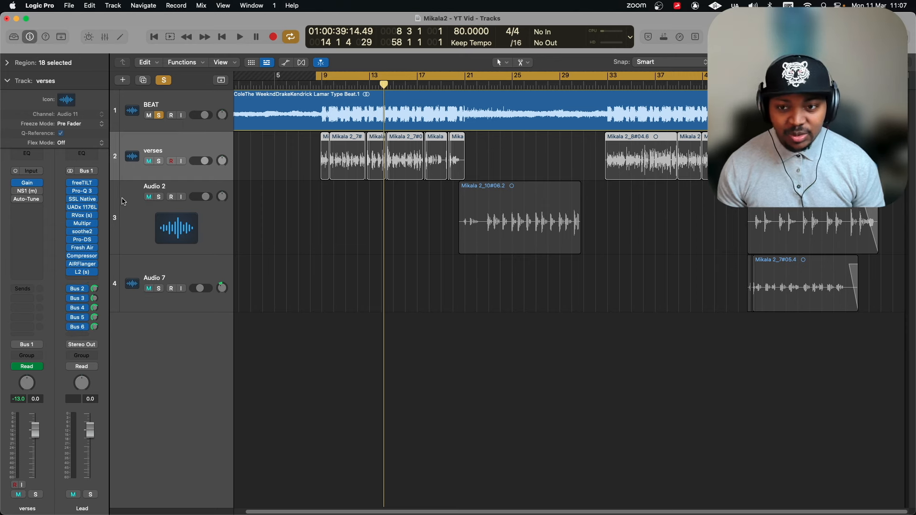
{"action": "left_click", "coordinate": [159, 116]}
{"action": "left_click", "coordinate": [159, 162]}
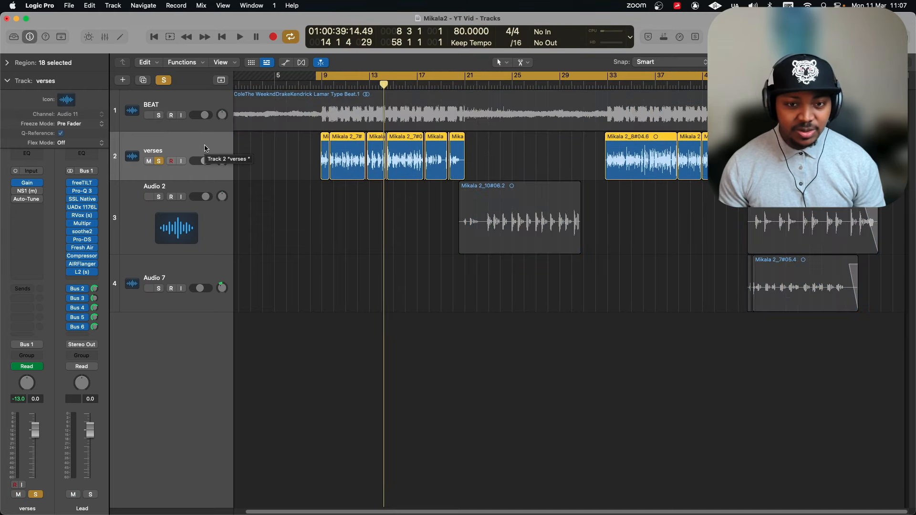
{"action": "key", "text": "space"}
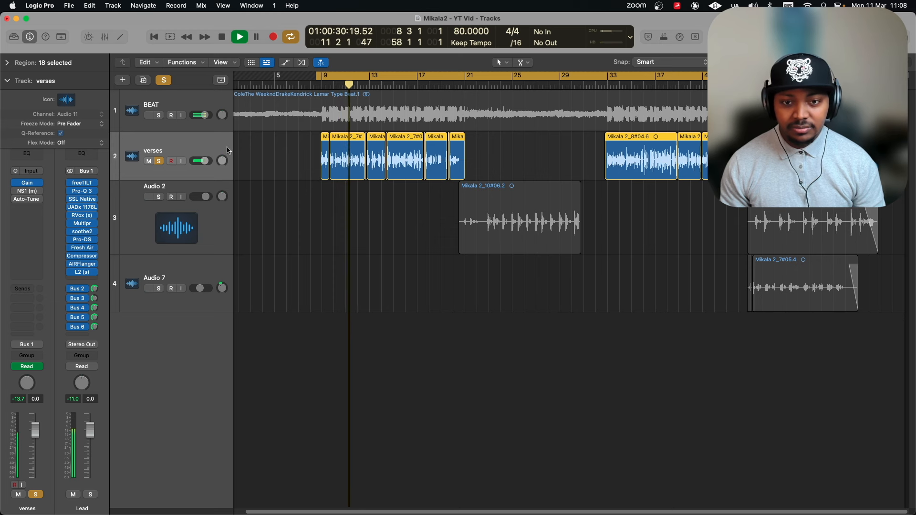
{"action": "key", "text": "space"}
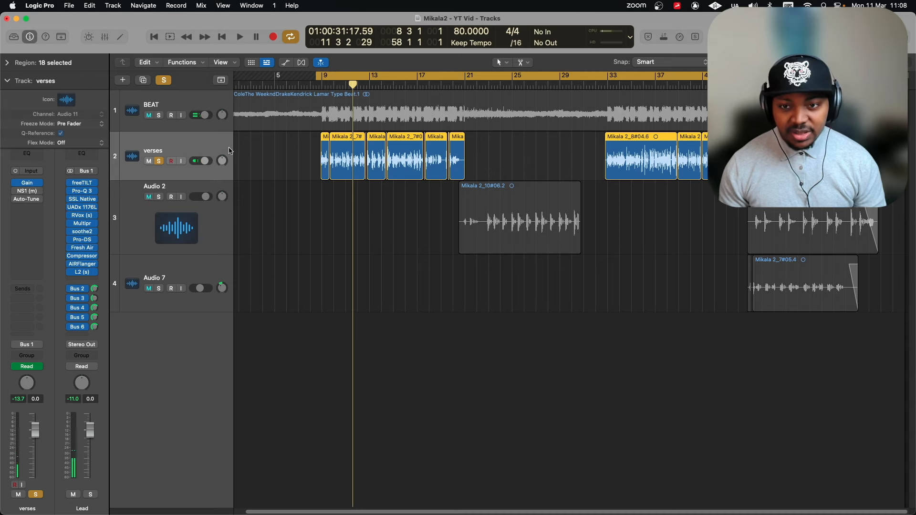
Clear all track solos and audition the vocals together with the unprocessed beat, keeping the BEAT track selected.
{"action": "left_click", "coordinate": [180, 129]}
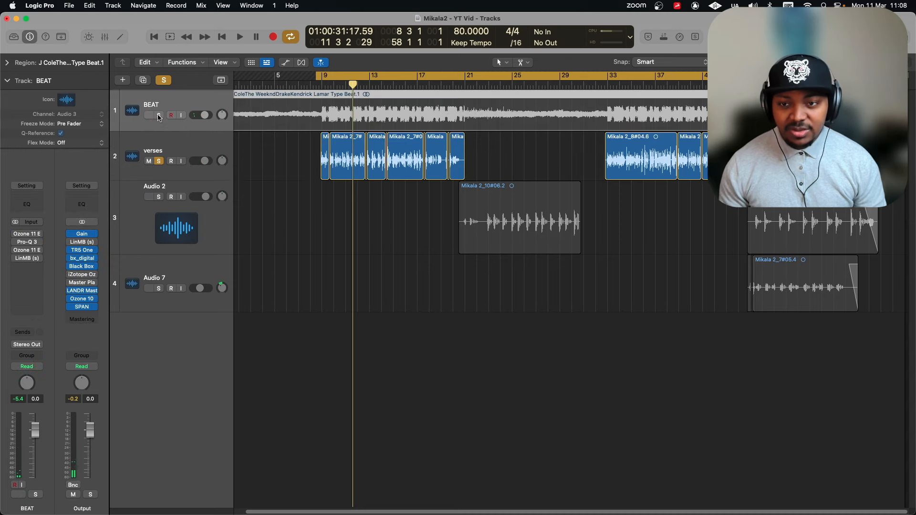
{"action": "left_click", "coordinate": [159, 116]}
{"action": "left_click", "coordinate": [163, 80]}
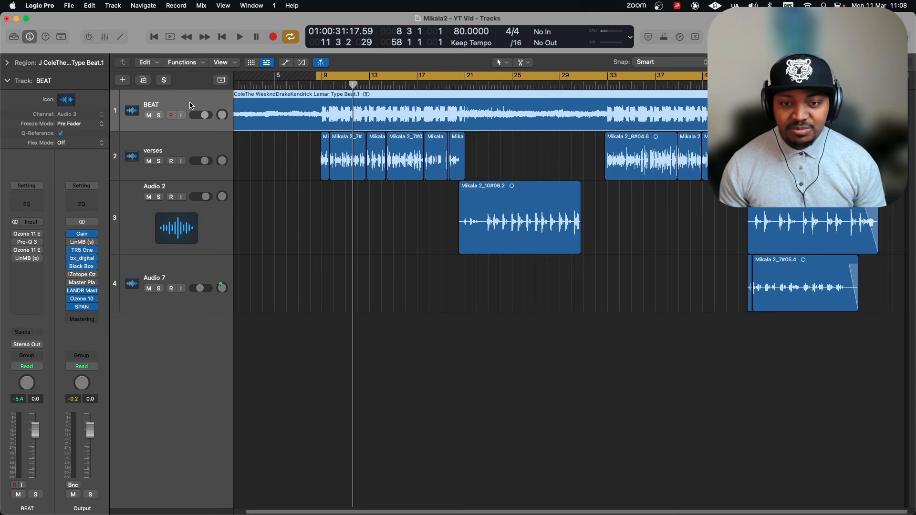
{"action": "key", "text": "space"}
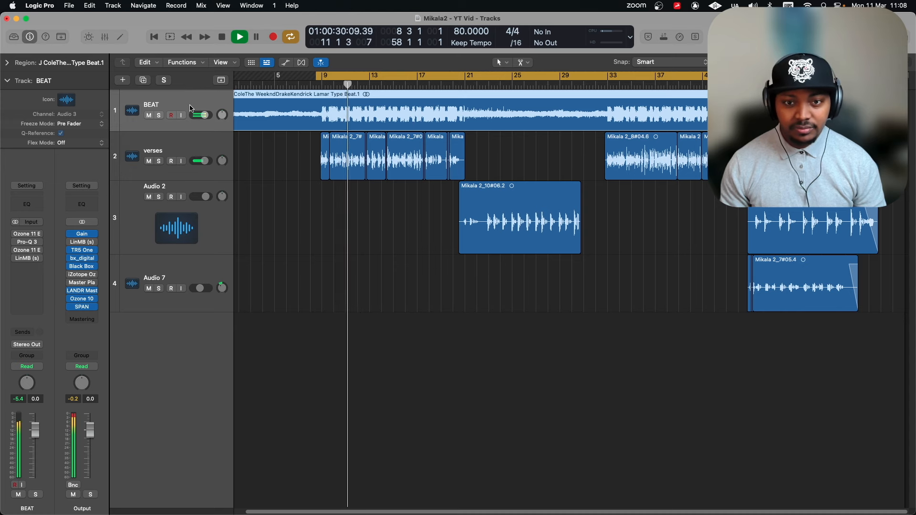
{"action": "key", "text": "space"}
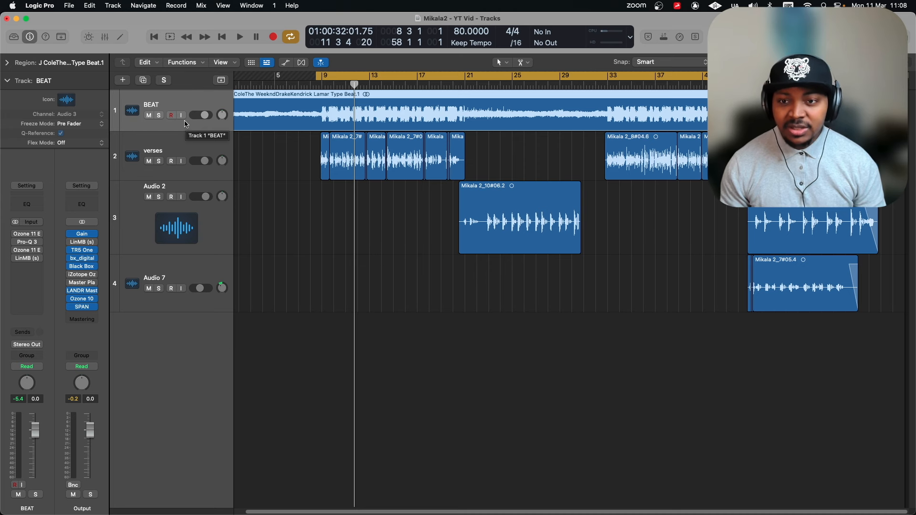
Enable and open the first Ozone 11 Equalizer on the BEAT track, moving its window clear of the webcam area.
{"action": "left_click", "coordinate": [29, 235]}
{"action": "left_click_drag", "start_coordinate": [571, 154], "coordinate": [465, 144]}
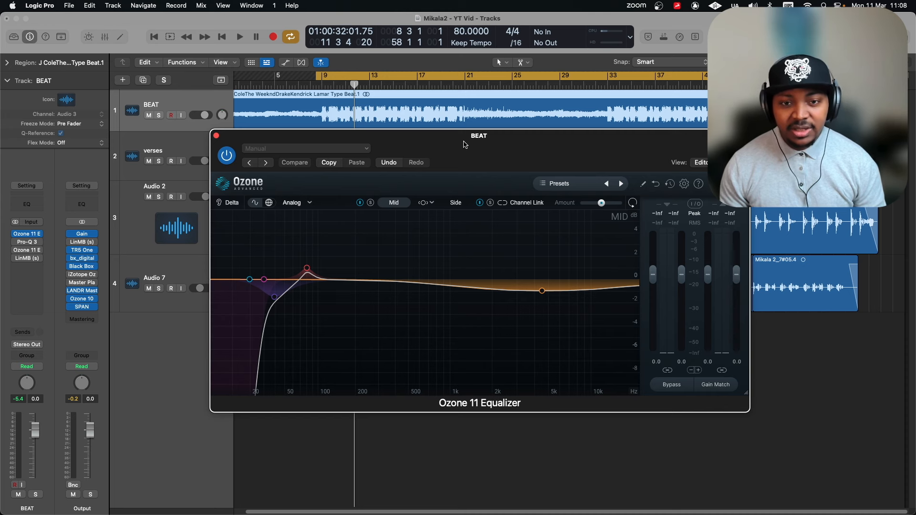
{"action": "left_click_drag", "start_coordinate": [465, 145], "coordinate": [456, 144]}
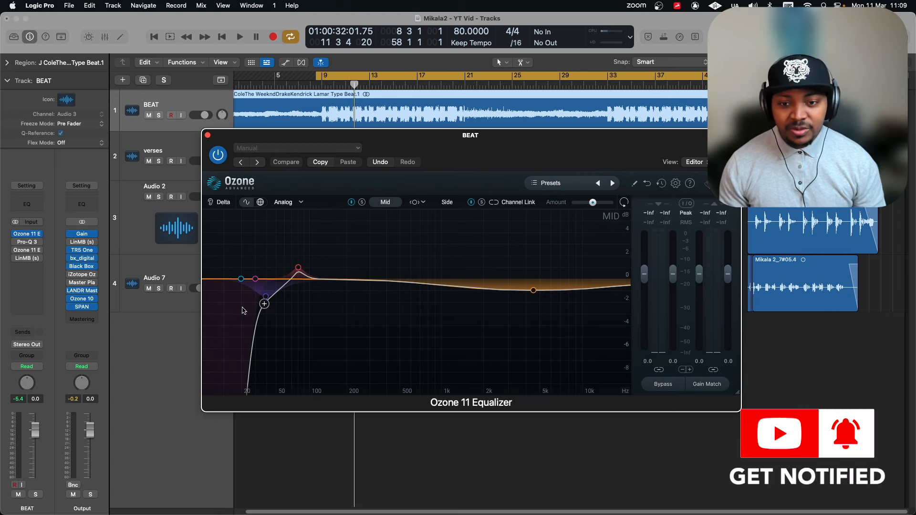
Examine the equalizer's Mid channel bands, from the low-end filters and bells to the wide upper-midrange cut.
{"action": "double_click", "coordinate": [265, 297]}
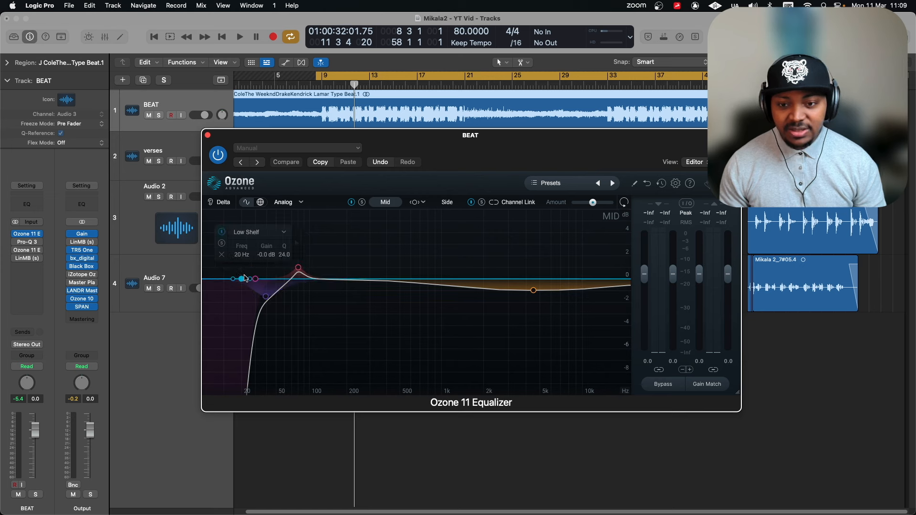
{"action": "left_click", "coordinate": [255, 280]}
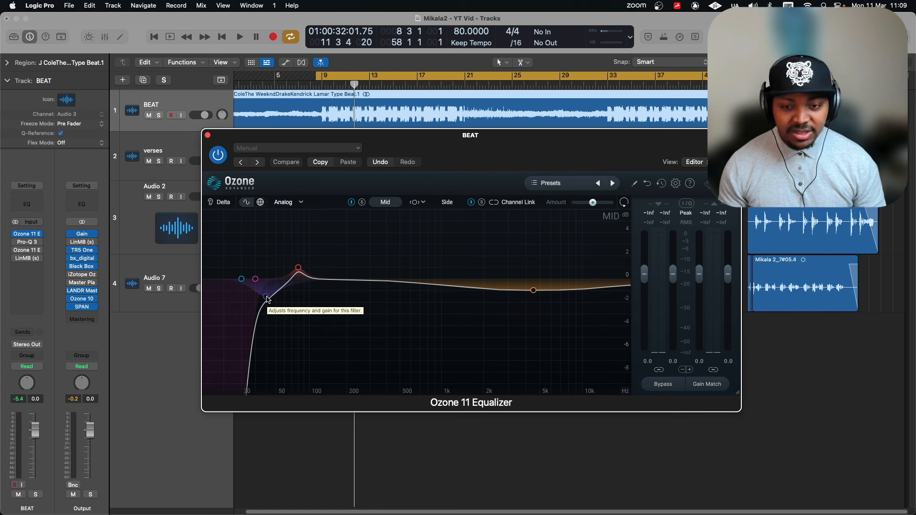
{"action": "left_click", "coordinate": [267, 298]}
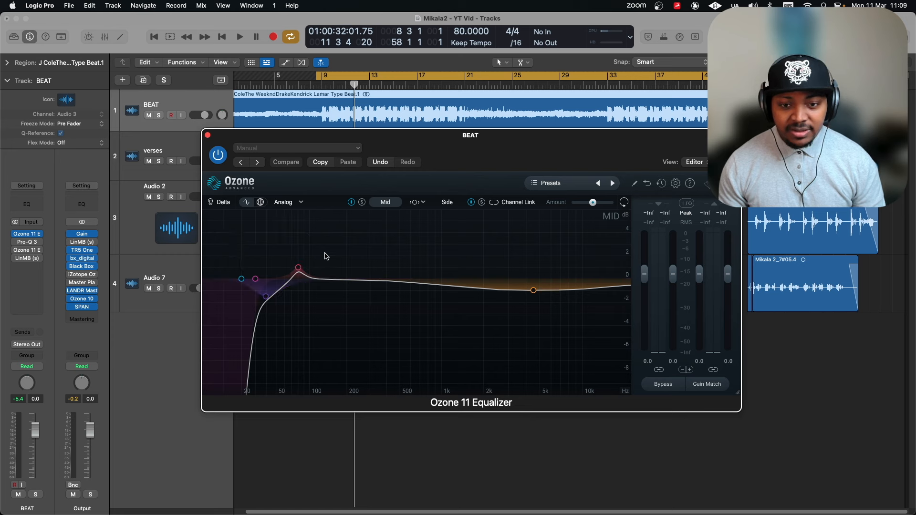
{"action": "left_click", "coordinate": [298, 268]}
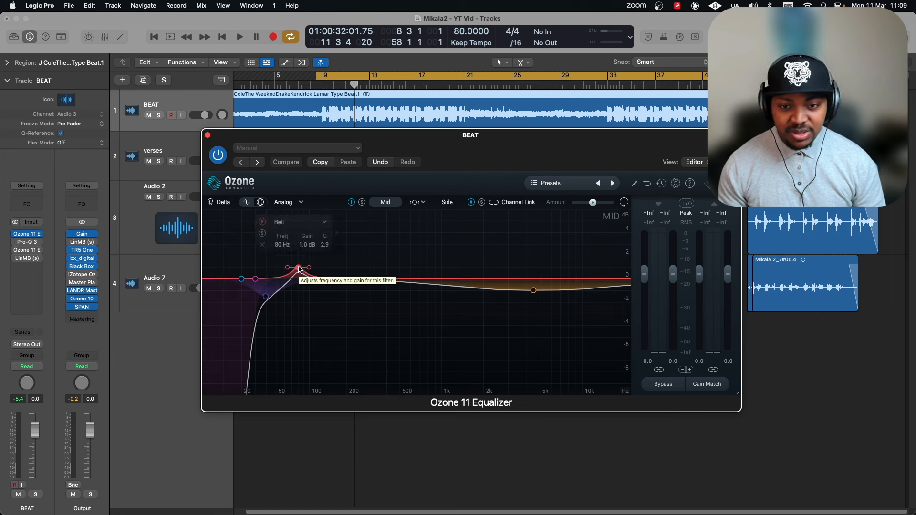
{"action": "left_click", "coordinate": [266, 297]}
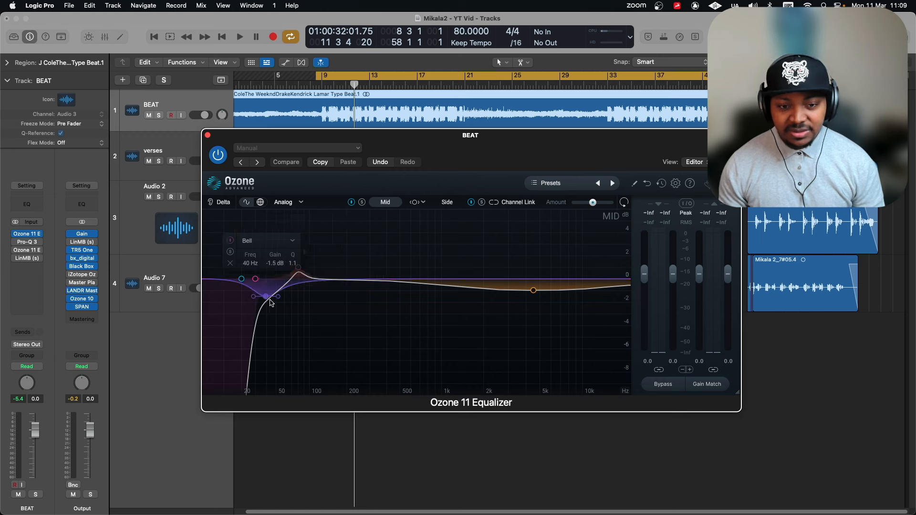
{"action": "left_click", "coordinate": [356, 260]}
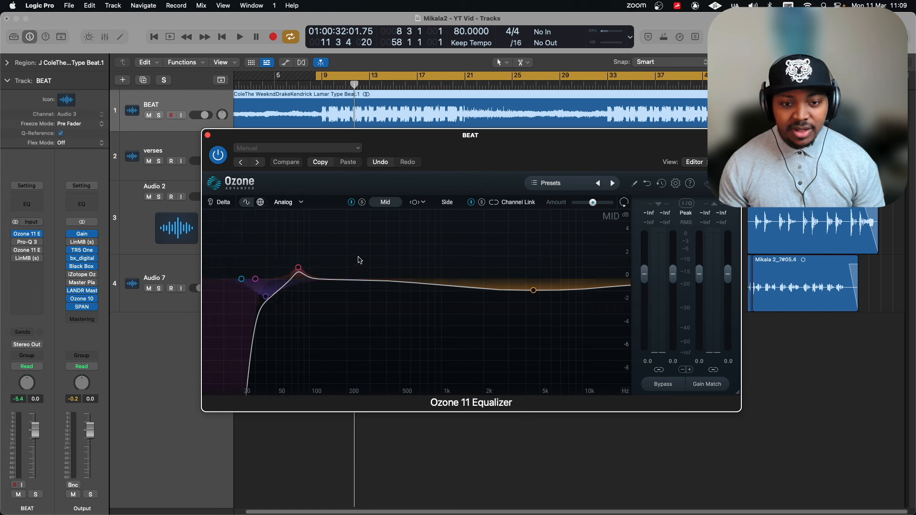
{"action": "left_click", "coordinate": [533, 291]}
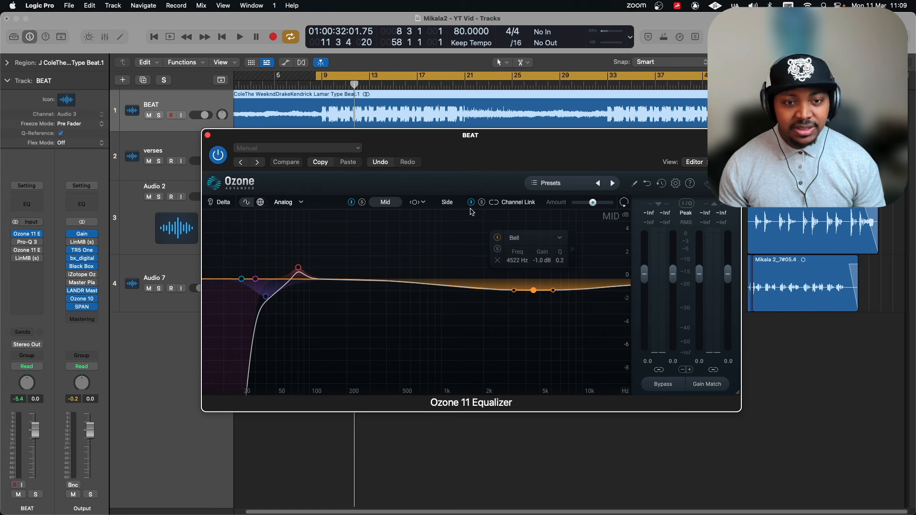
Check the equalizer's Side channel curve, then close the plug-in from the Mid view and audition the mix.
{"action": "left_click", "coordinate": [449, 202]}
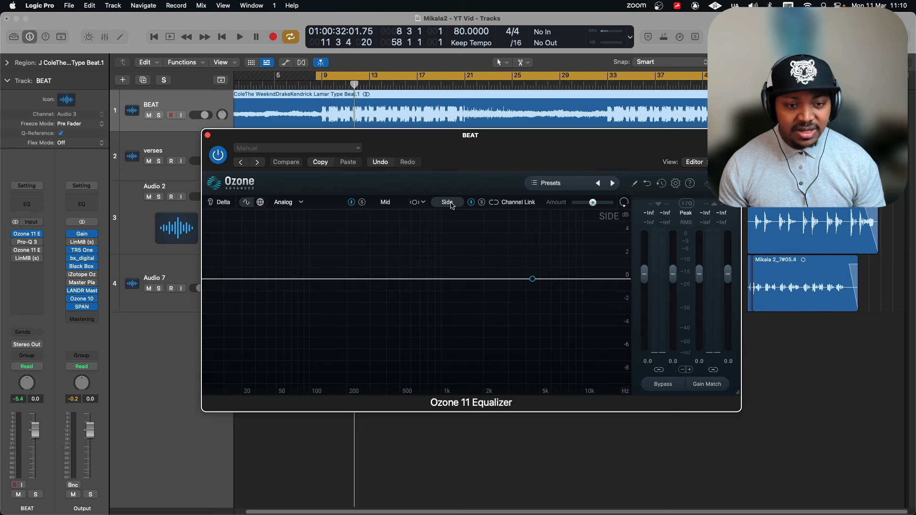
{"action": "left_click", "coordinate": [386, 203]}
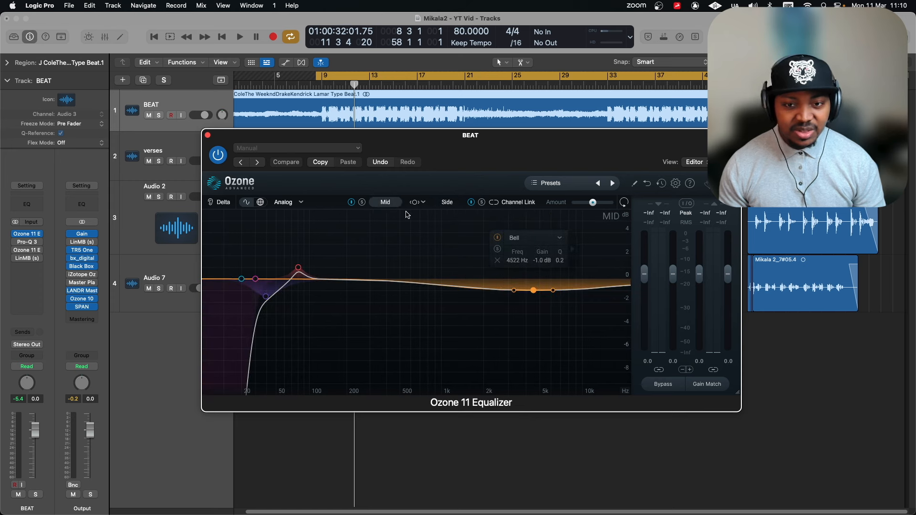
{"action": "left_click", "coordinate": [208, 136]}
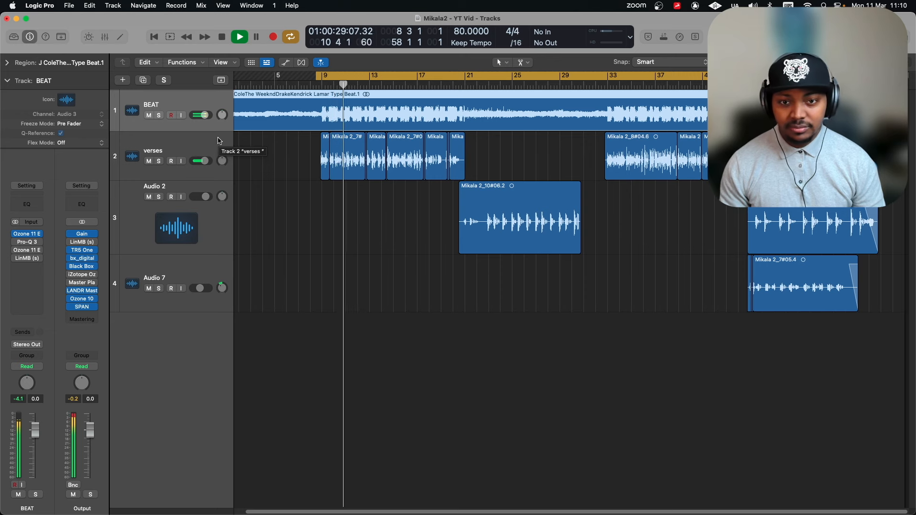
{"action": "key", "text": "space"}
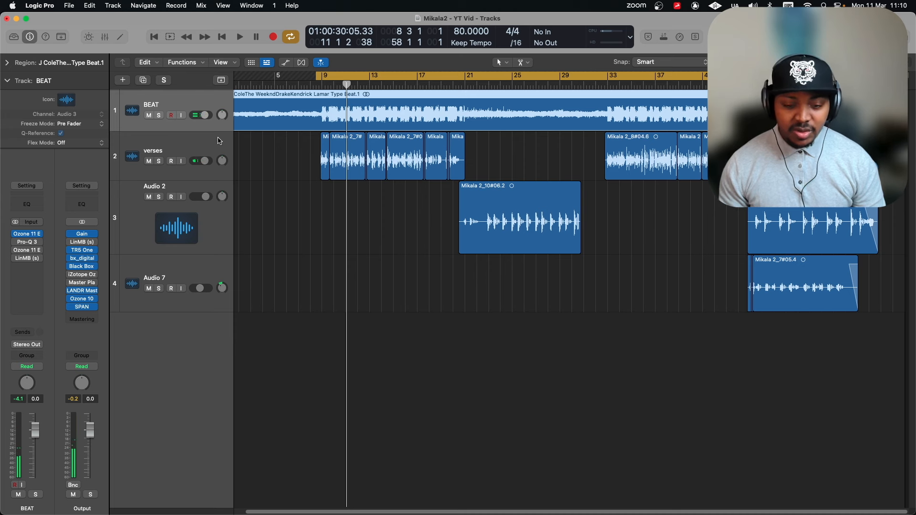
Open the Pro-Q 3 on the BEAT track, move its window clear of the webcam area, and enable the plug-in.
{"action": "left_click", "coordinate": [27, 244]}
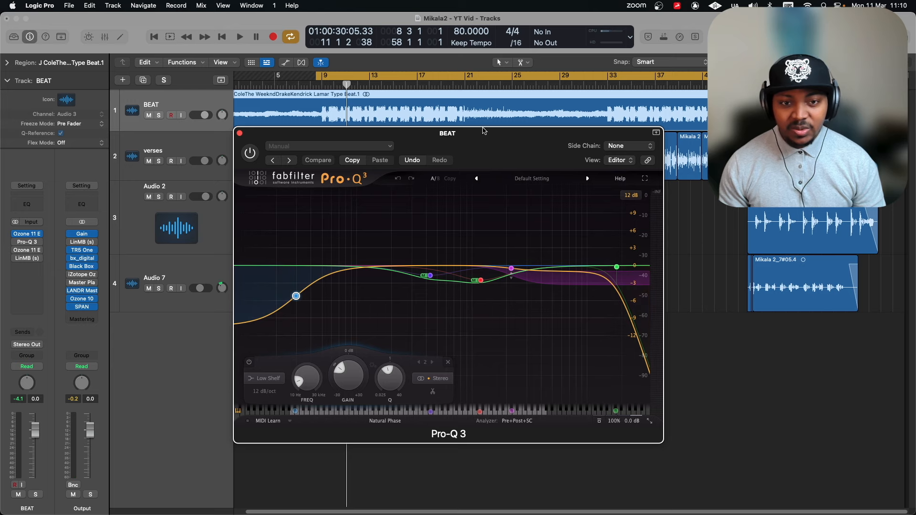
{"action": "left_click_drag", "start_coordinate": [485, 132], "coordinate": [455, 132]}
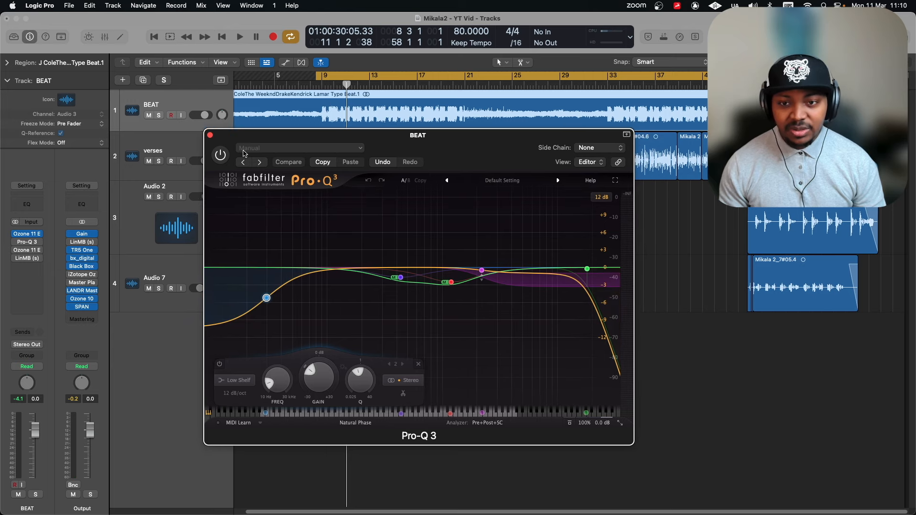
{"action": "left_click", "coordinate": [221, 155]}
Examine the Pro-Q 3 bands on the beat: the low shelf, the two Mid bell cuts, and the dynamic high shelf.
{"action": "mouse_move", "coordinate": [267, 299]}
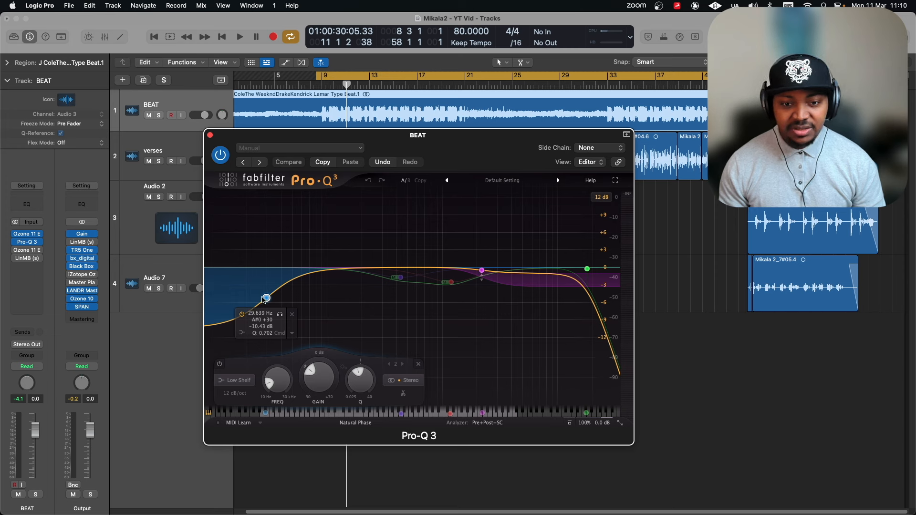
{"action": "left_click", "coordinate": [401, 277]}
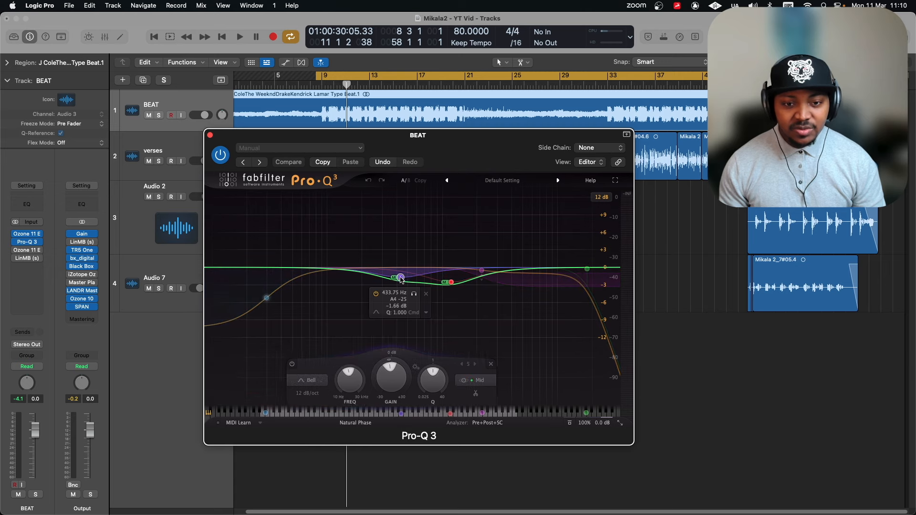
{"action": "left_click", "coordinate": [445, 283]}
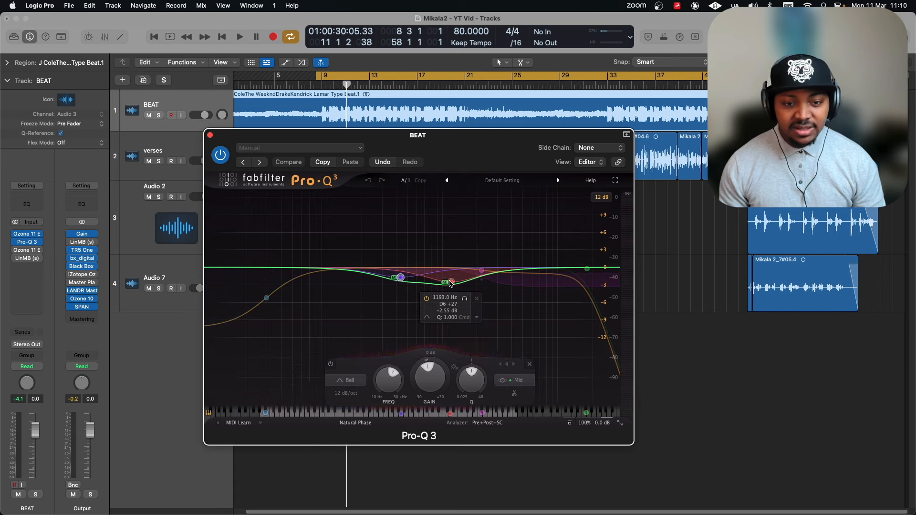
{"action": "left_click", "coordinate": [401, 278]}
{"action": "left_click", "coordinate": [451, 282]}
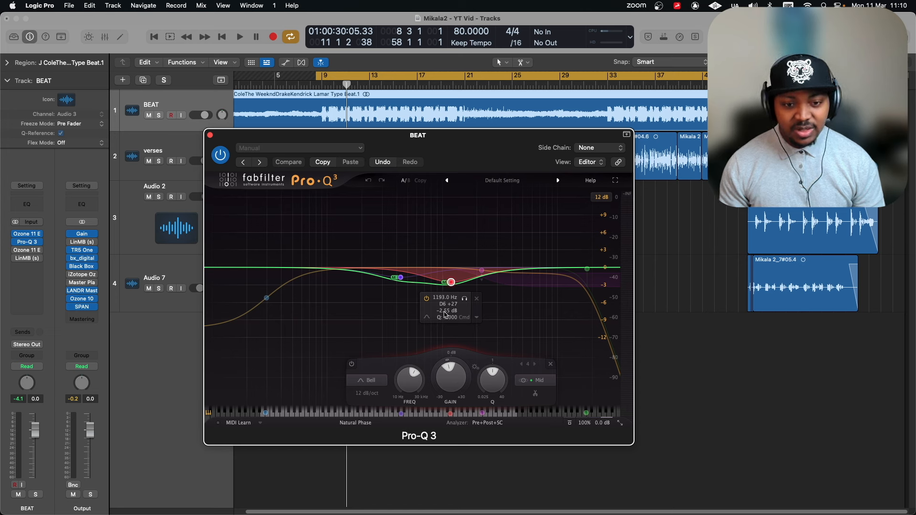
{"action": "left_click", "coordinate": [400, 278]}
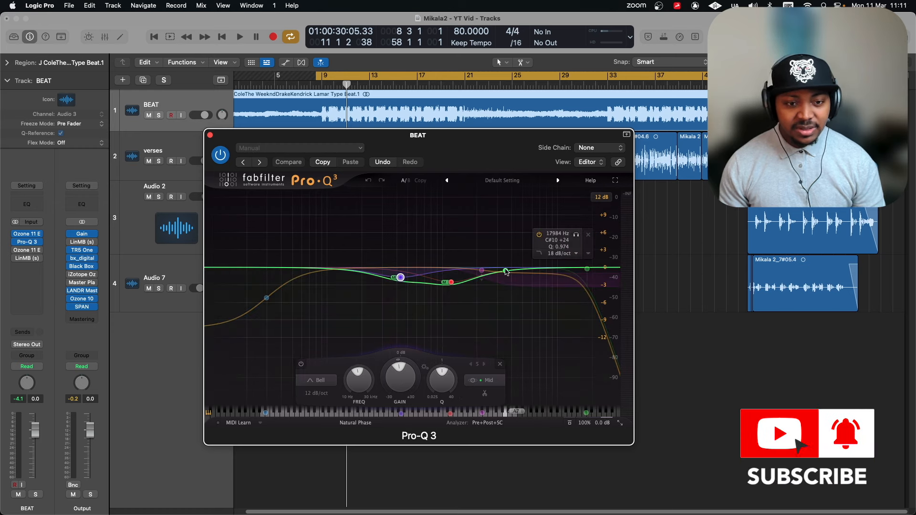
{"action": "left_click", "coordinate": [482, 270]}
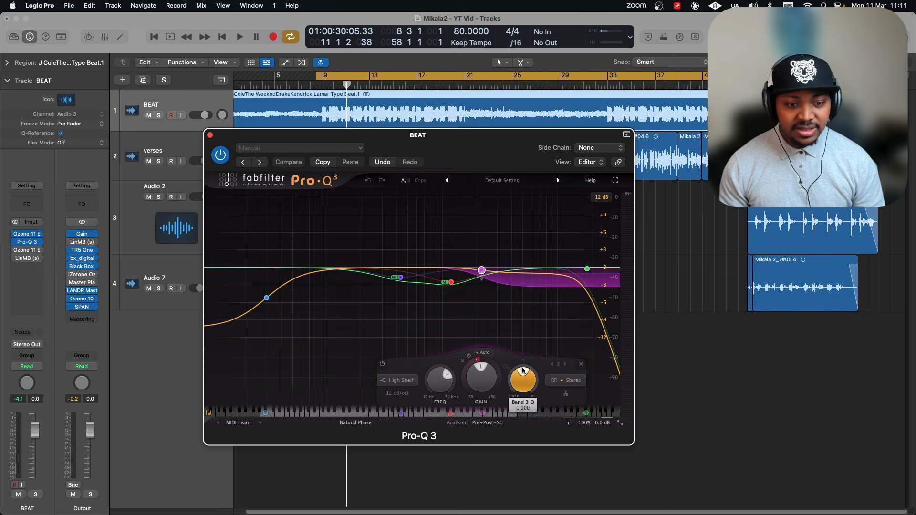
{"action": "mouse_move", "coordinate": [520, 279]}
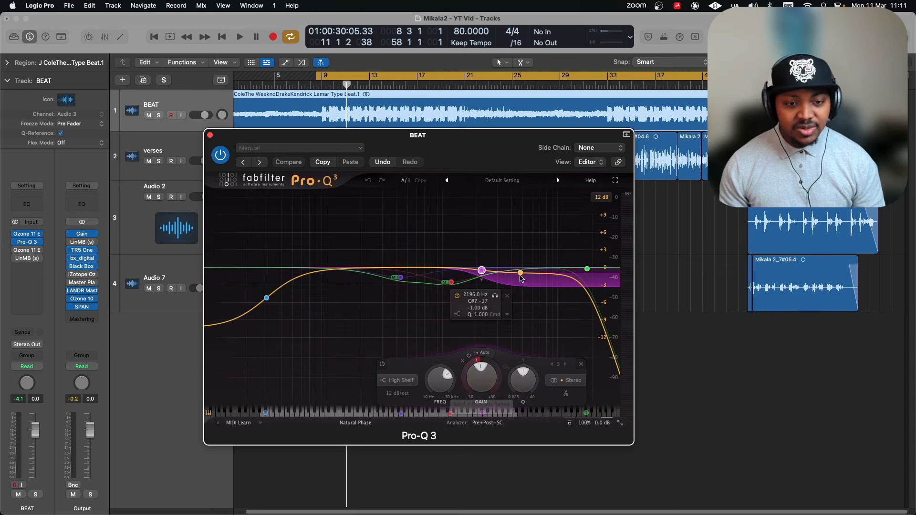
{"action": "mouse_move", "coordinate": [555, 285]}
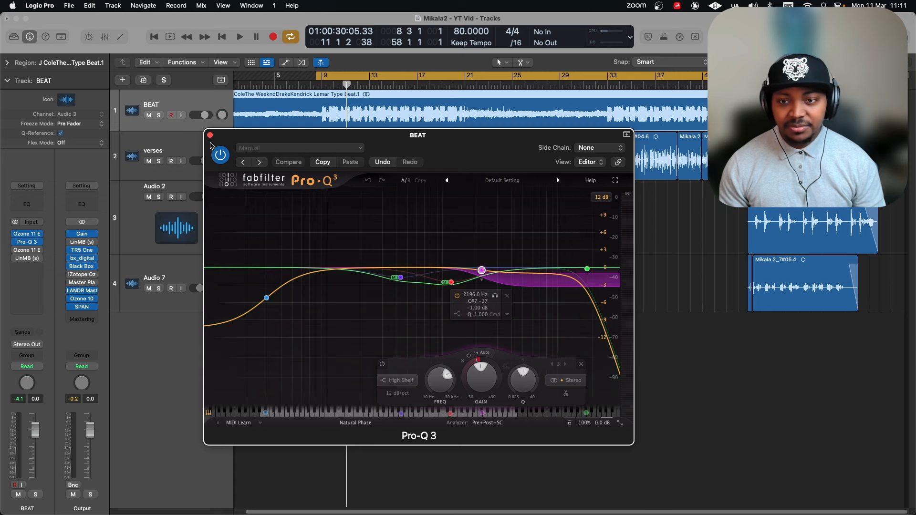
Audition the mix while bypassing and re-enabling Pro-Q 3 for comparison, then close the plug-in and stop playback.
{"action": "key", "text": "space"}
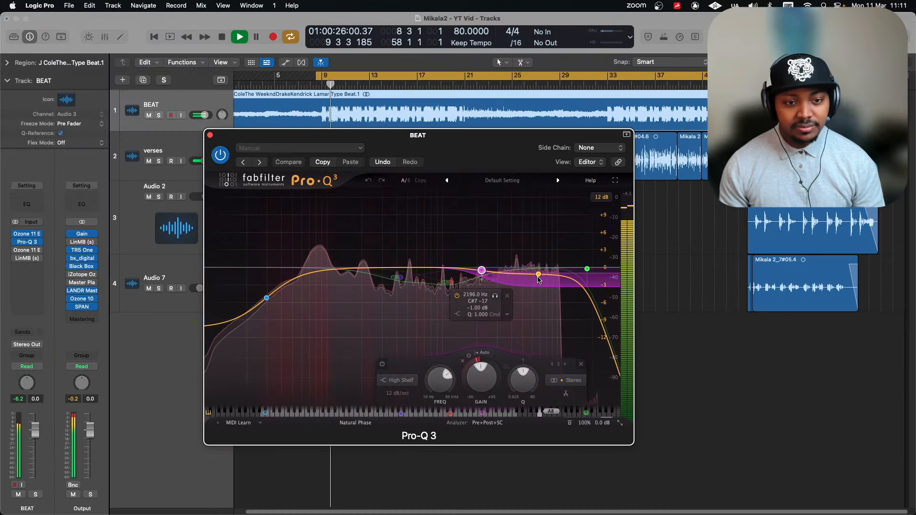
{"action": "left_click", "coordinate": [220, 156]}
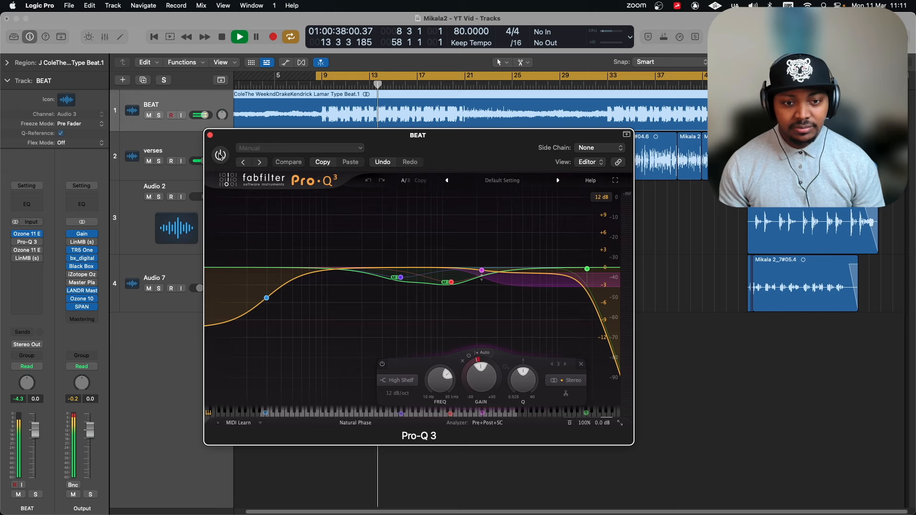
{"action": "left_click", "coordinate": [220, 155]}
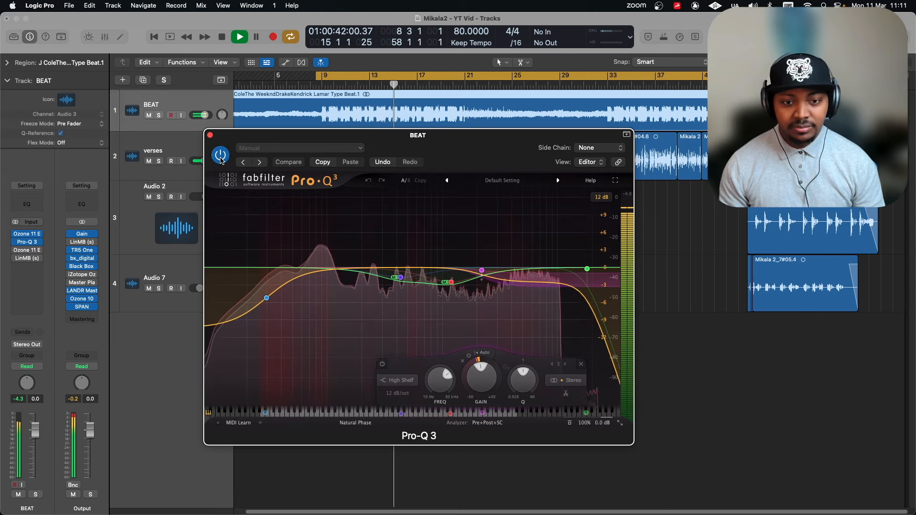
{"action": "left_click", "coordinate": [210, 136]}
{"action": "key", "text": "space"}
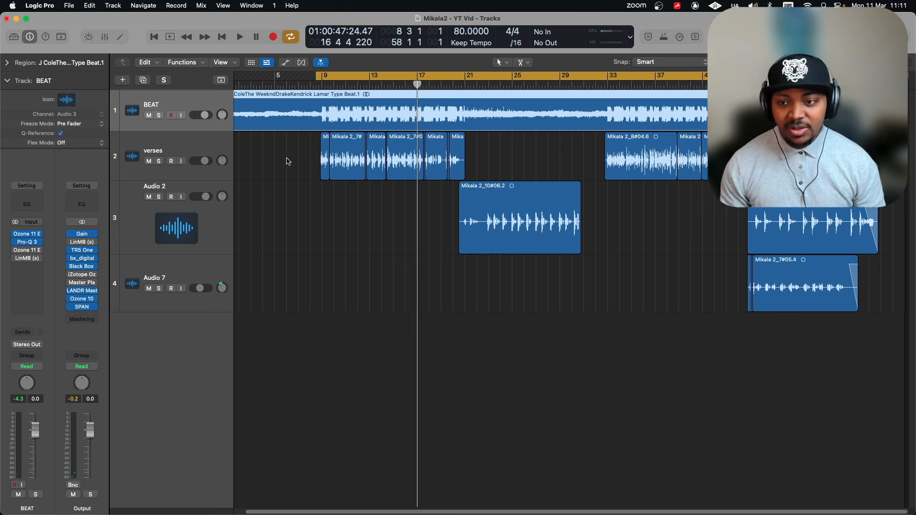
Enable and open the second Ozone 11 Equalizer on the BEAT track, moving its window clear of the webcam area.
{"action": "left_click", "coordinate": [26, 250]}
{"action": "left_click_drag", "start_coordinate": [501, 146], "coordinate": [434, 151]}
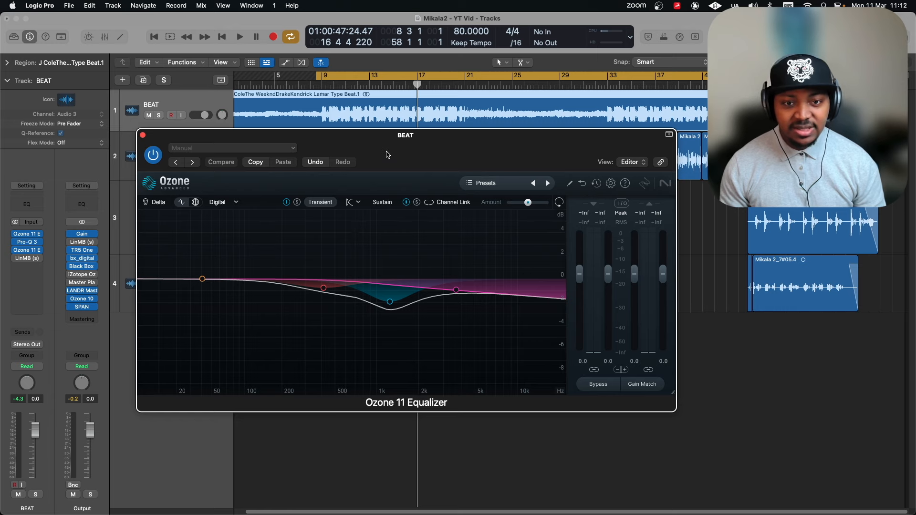
{"action": "left_click_drag", "start_coordinate": [388, 152], "coordinate": [383, 177]}
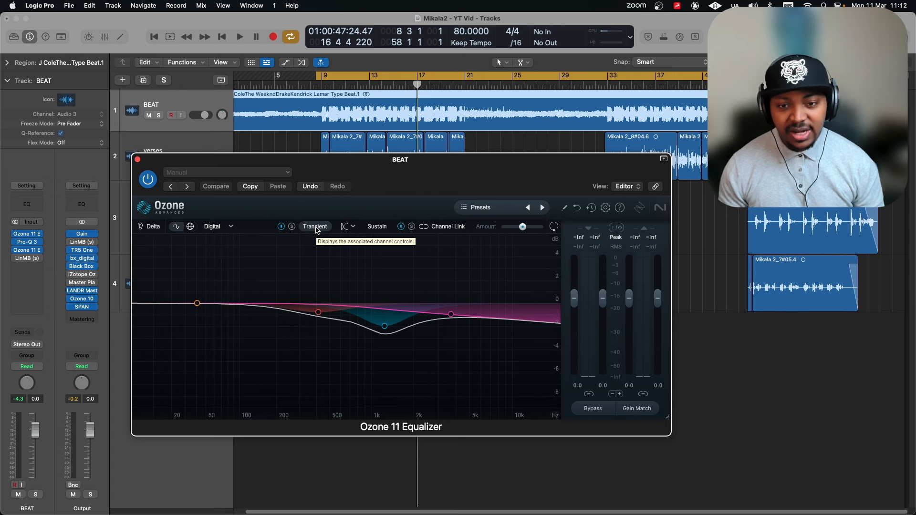
Examine the Transient channel's bell cuts and high shelf, leaving the 1248 Hz bell at -2.0 dB.
{"action": "left_click", "coordinate": [386, 327]}
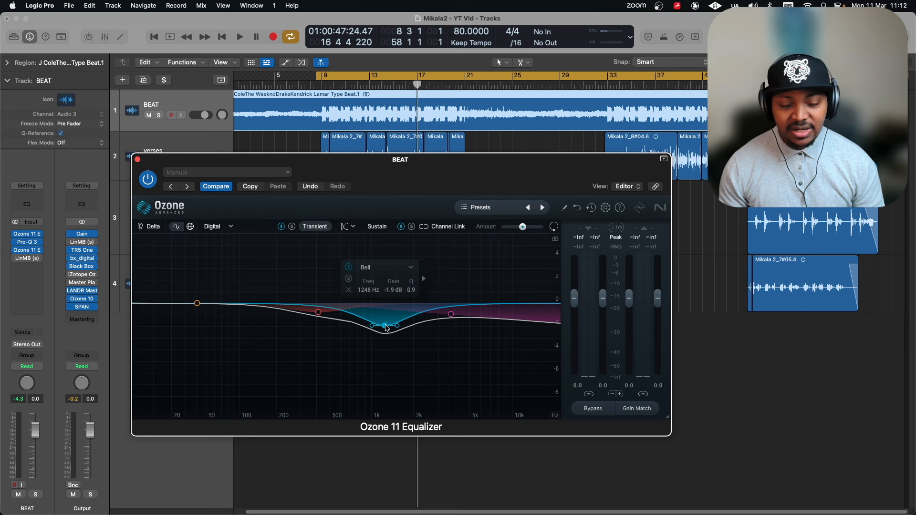
{"action": "left_click_drag", "start_coordinate": [385, 325], "coordinate": [385, 326]}
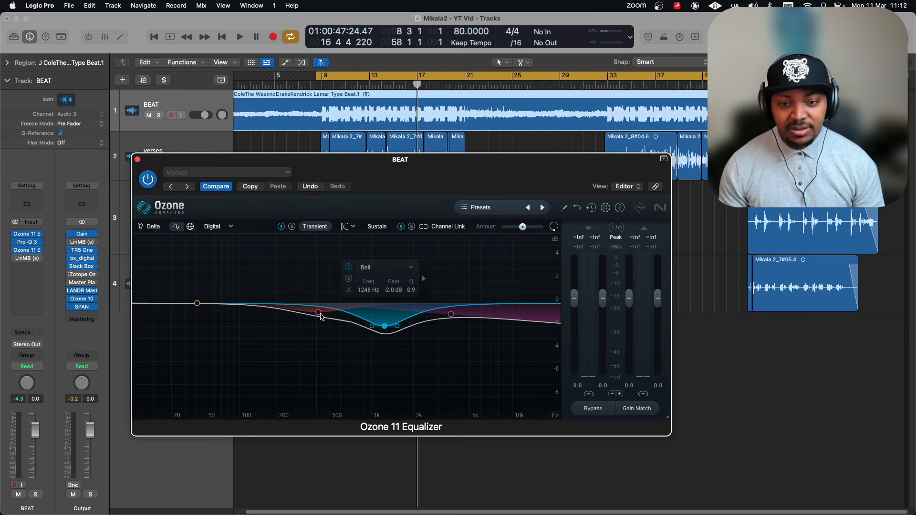
{"action": "left_click", "coordinate": [319, 313]}
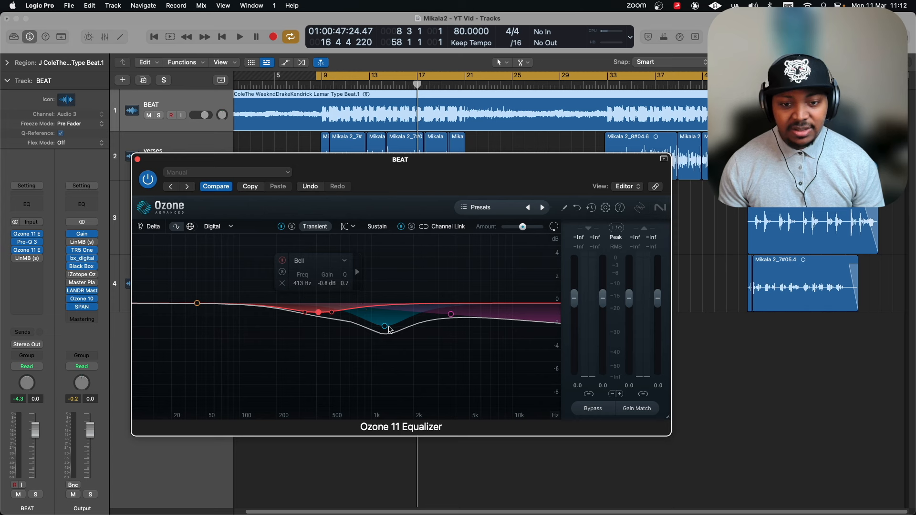
{"action": "left_click", "coordinate": [388, 326]}
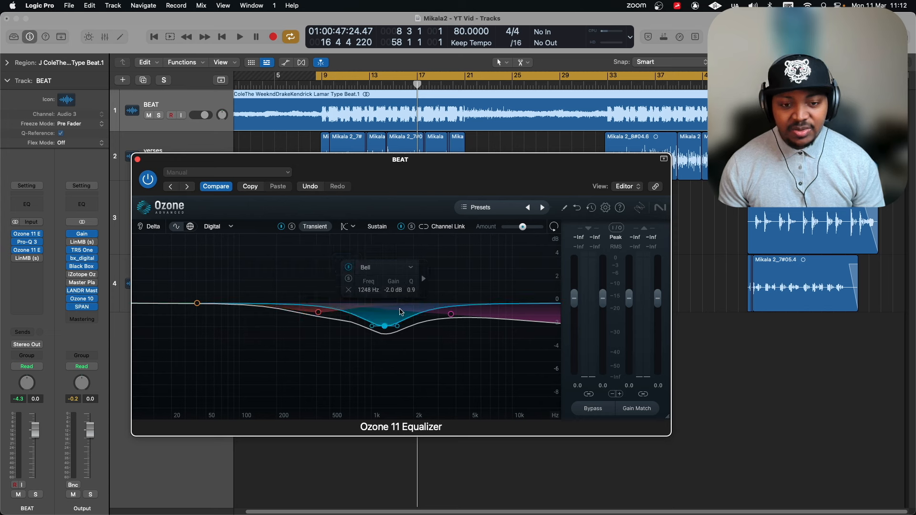
{"action": "left_click", "coordinate": [450, 314]}
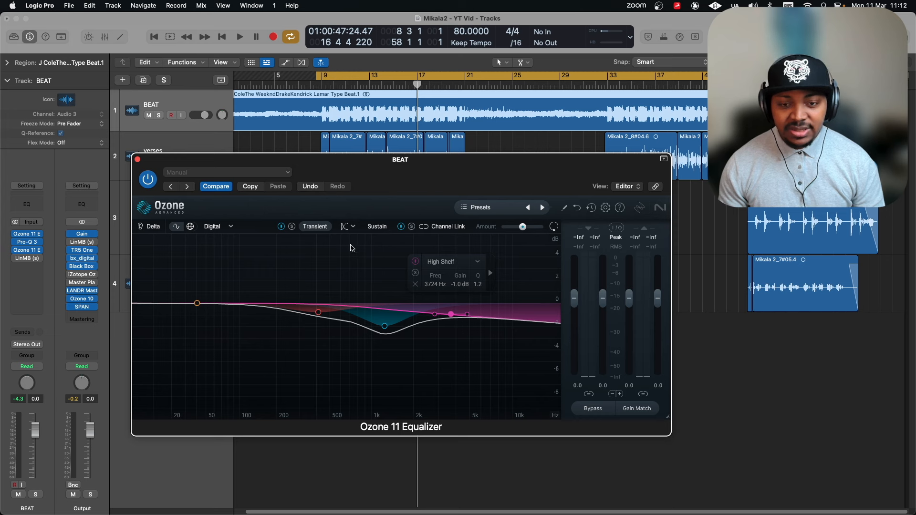
Check the Sustain channel's low shelf in the second Ozone 11 Equalizer, then close the plug-in.
{"action": "left_click", "coordinate": [381, 230]}
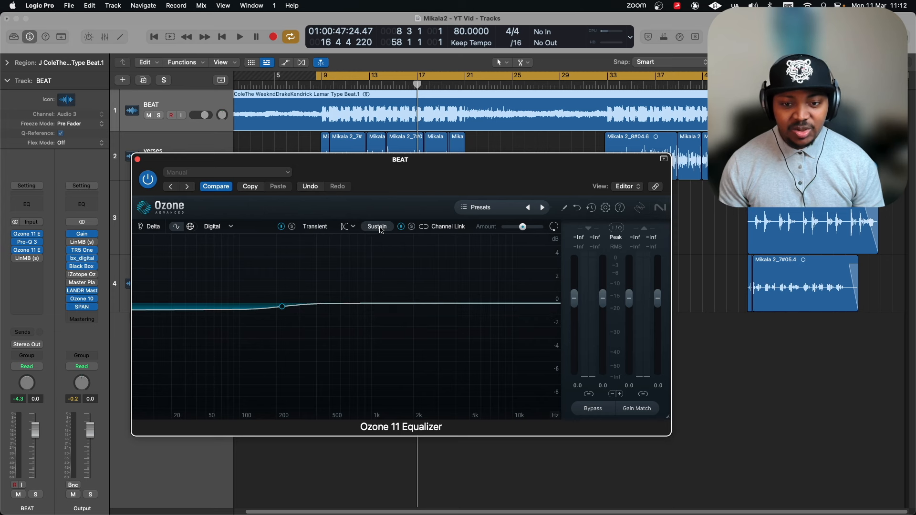
{"action": "left_click", "coordinate": [283, 307]}
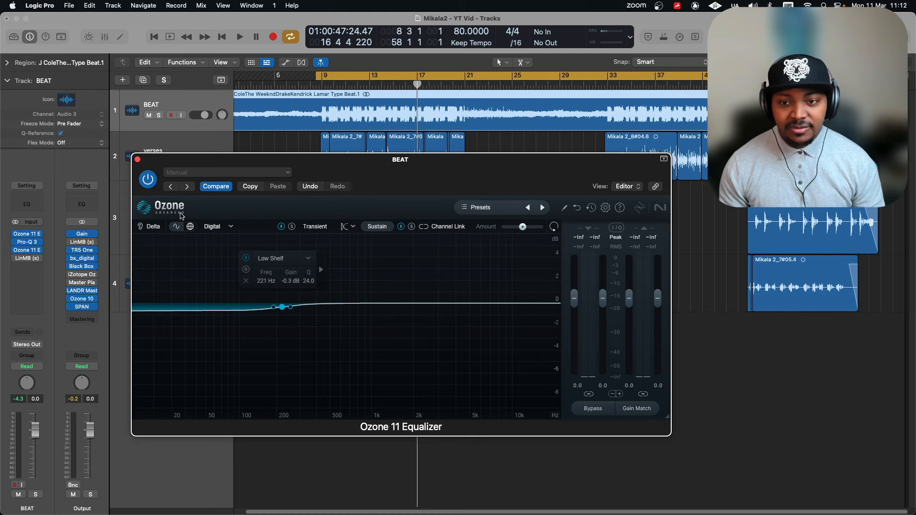
{"action": "left_click", "coordinate": [137, 160]}
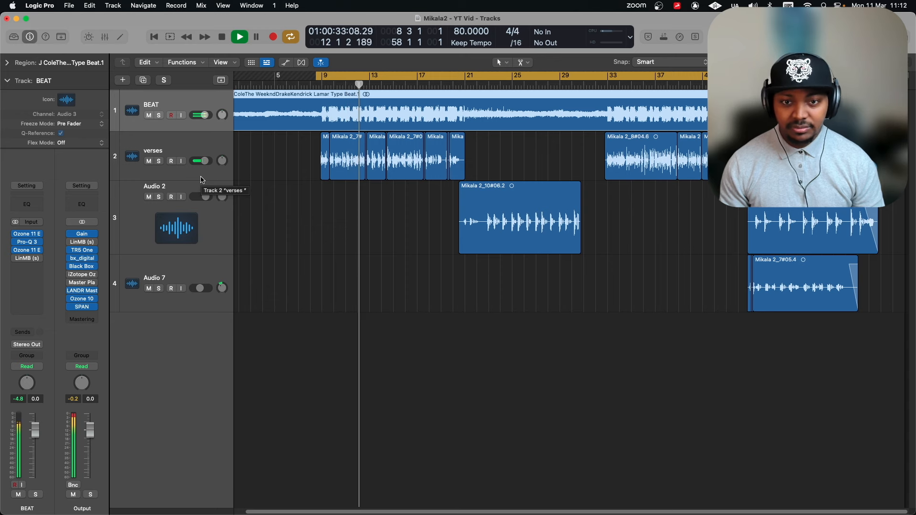
Audition the vocals and beat to judge the second Ozone 11 Equalizer on the BEAT track, then stop playback.
{"action": "key", "text": "space"}
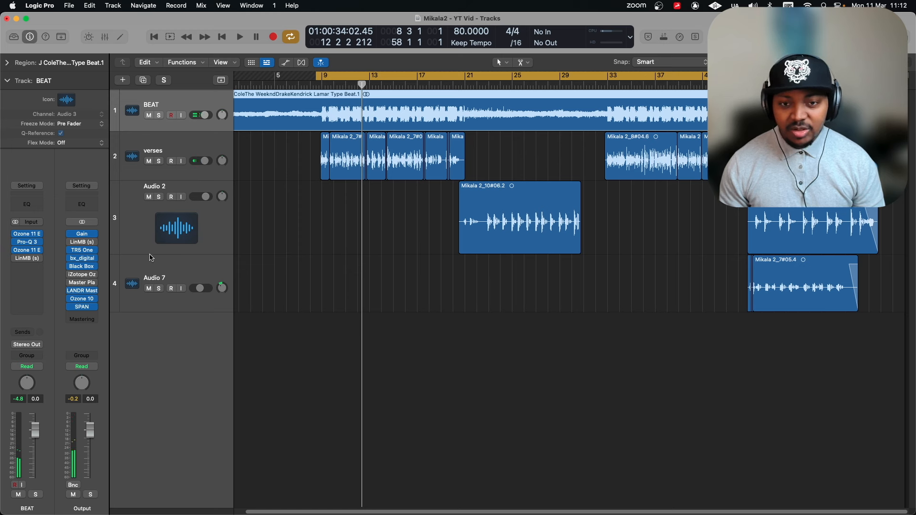
{"action": "mouse_move", "coordinate": [29, 250]}
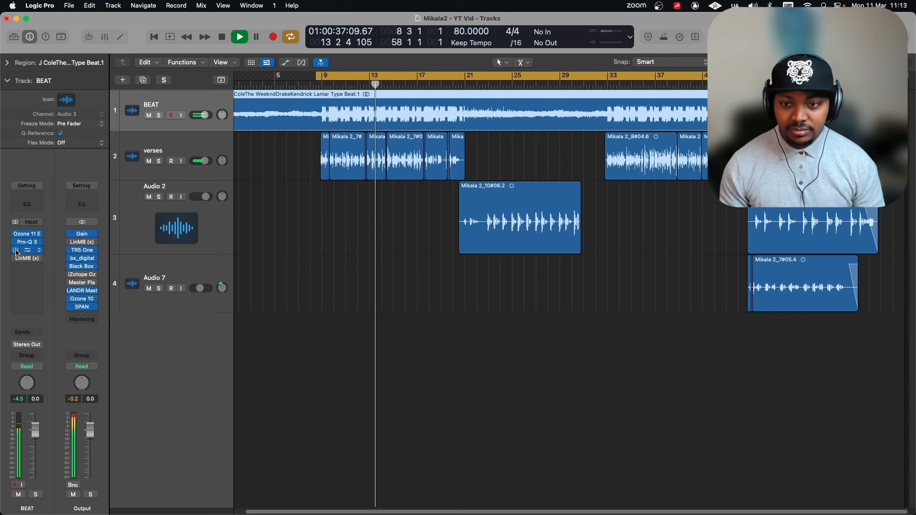
{"action": "key", "text": "space"}
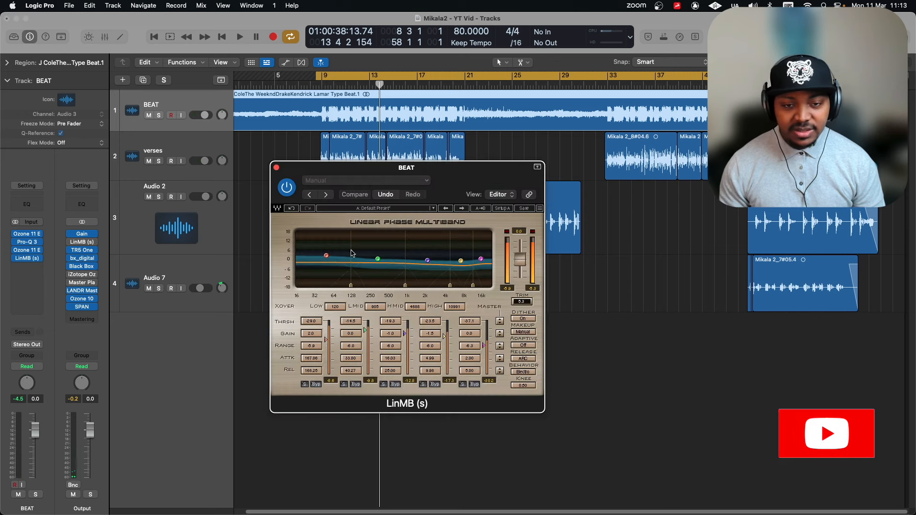
Position the enabled LinMB (s) window clear of the webcam area and examine its crossover, threshold, gain, range, attack and release settings.
{"action": "left_click_drag", "start_coordinate": [463, 176], "coordinate": [416, 179]}
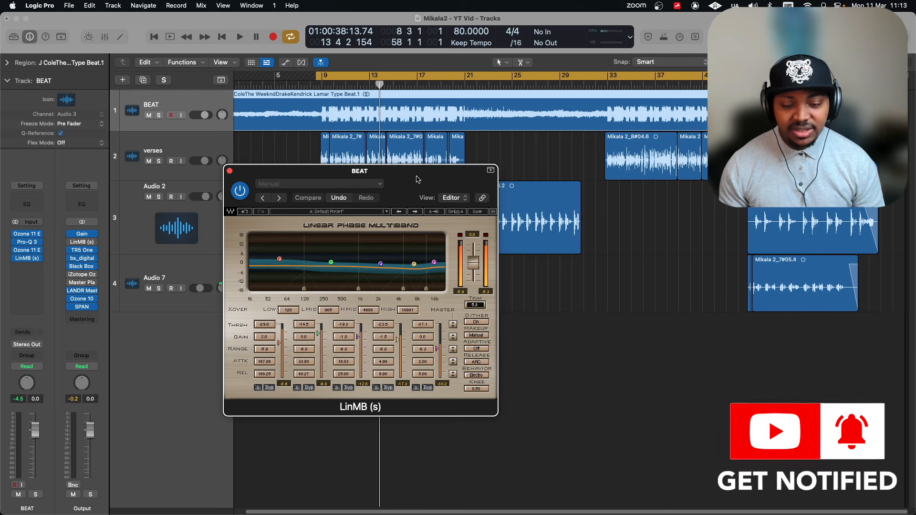
{"action": "left_click_drag", "start_coordinate": [416, 177], "coordinate": [395, 187]}
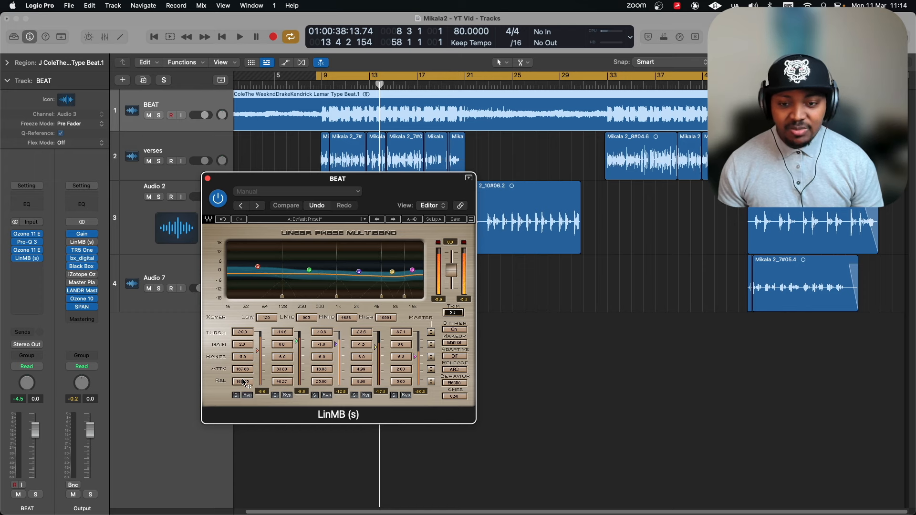
{"action": "left_click_drag", "start_coordinate": [415, 190], "coordinate": [388, 195]}
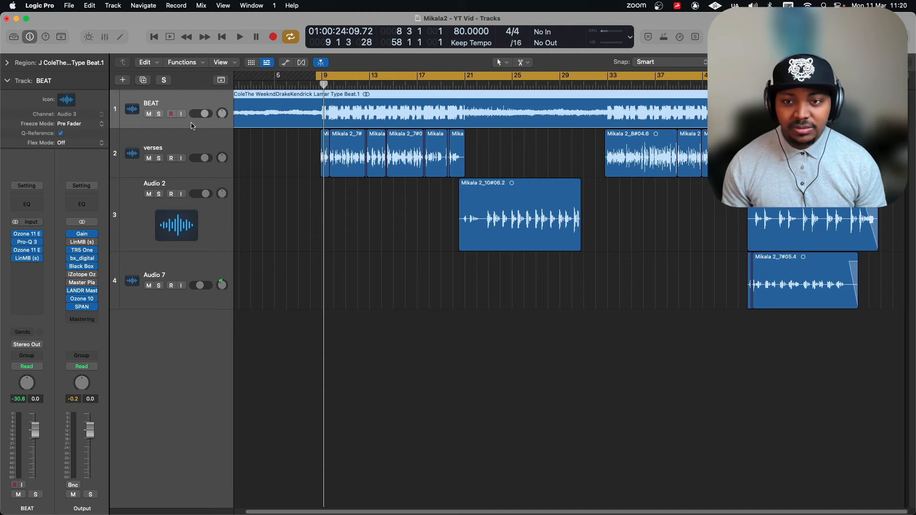
Play the mix with all BEAT plug-ins bypassed, then re-enable the first Ozone 11 Equalizer and Pro-Q 3, briefly viewing Pro-Q 3.
{"action": "key", "text": "space"}
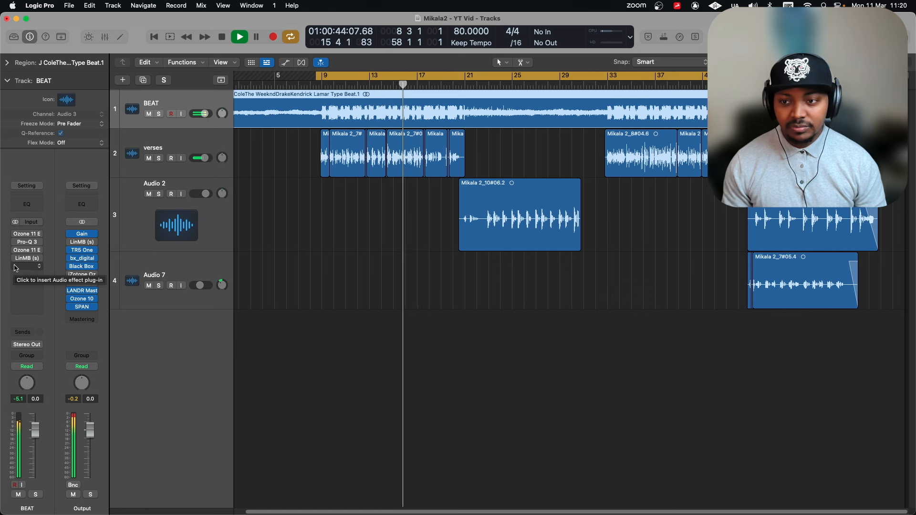
{"action": "left_click", "coordinate": [16, 234]}
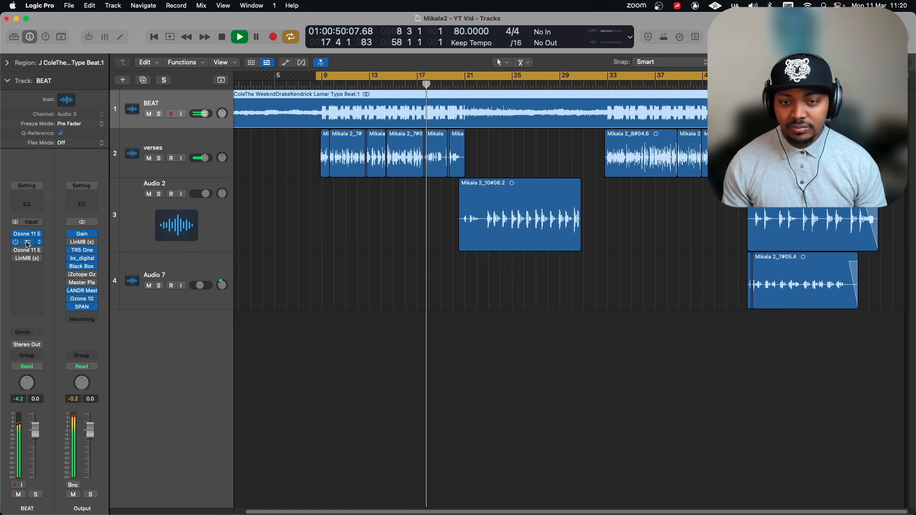
{"action": "left_click", "coordinate": [27, 244]}
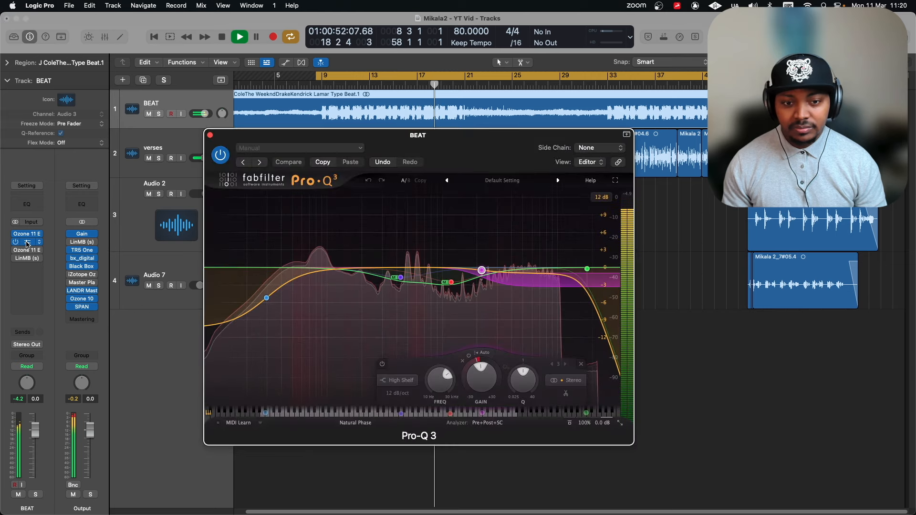
{"action": "left_click", "coordinate": [28, 243]}
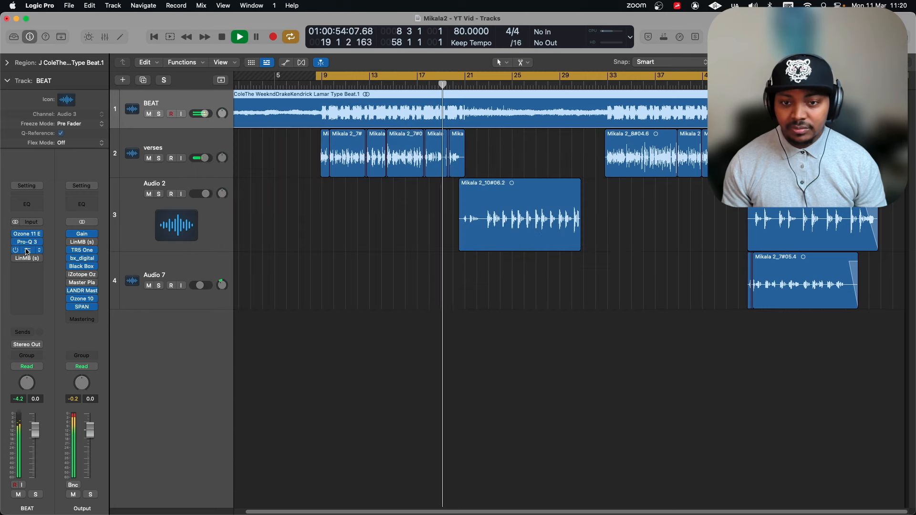
Open the re-enabled second Ozone 11 Equalizer and slightly reduce the Transient channel's bell cut around 1.2 kHz.
{"action": "left_click", "coordinate": [27, 250]}
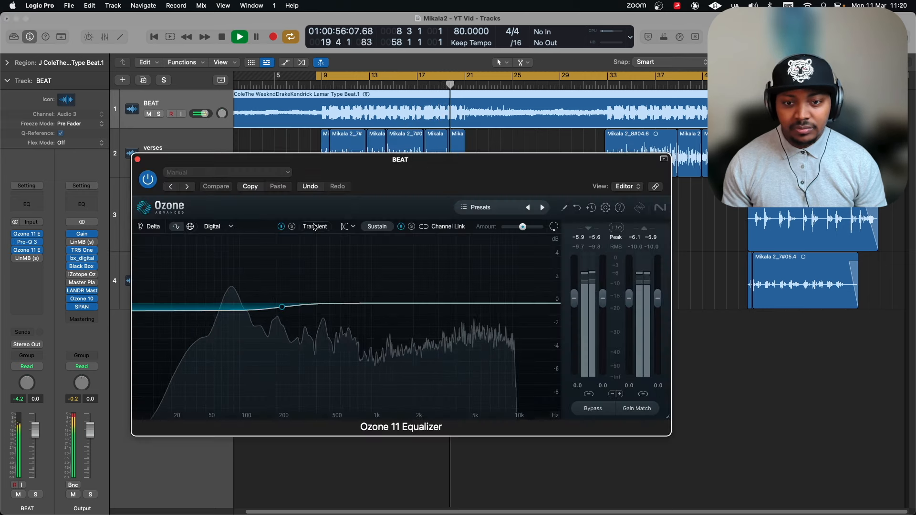
{"action": "left_click_drag", "start_coordinate": [384, 326], "coordinate": [384, 322]}
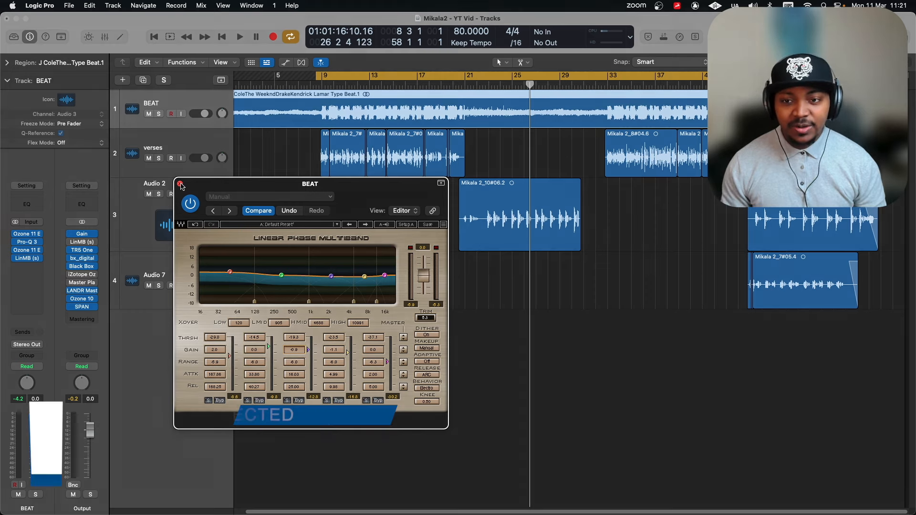
Close the LinMB (s) window, glance at the verses track's channel chain, and reselect the BEAT track.
{"action": "left_click", "coordinate": [180, 184]}
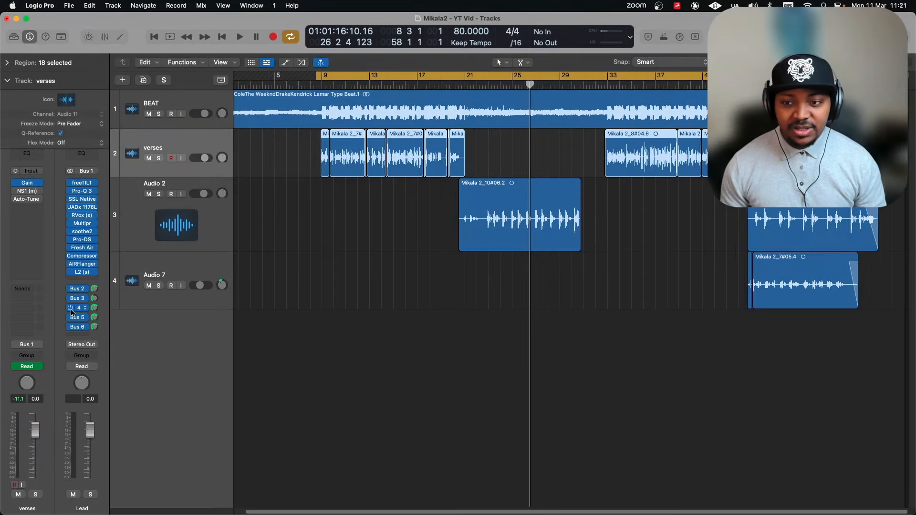
{"action": "left_click", "coordinate": [176, 125]}
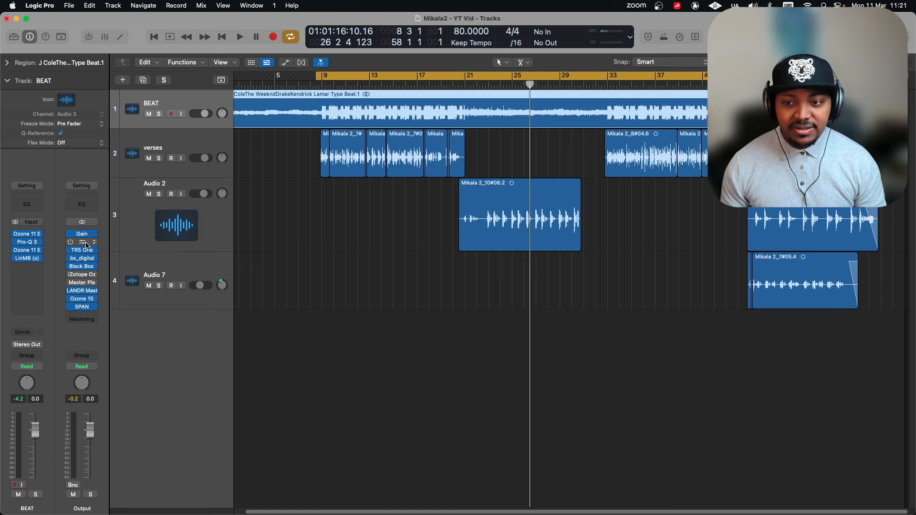